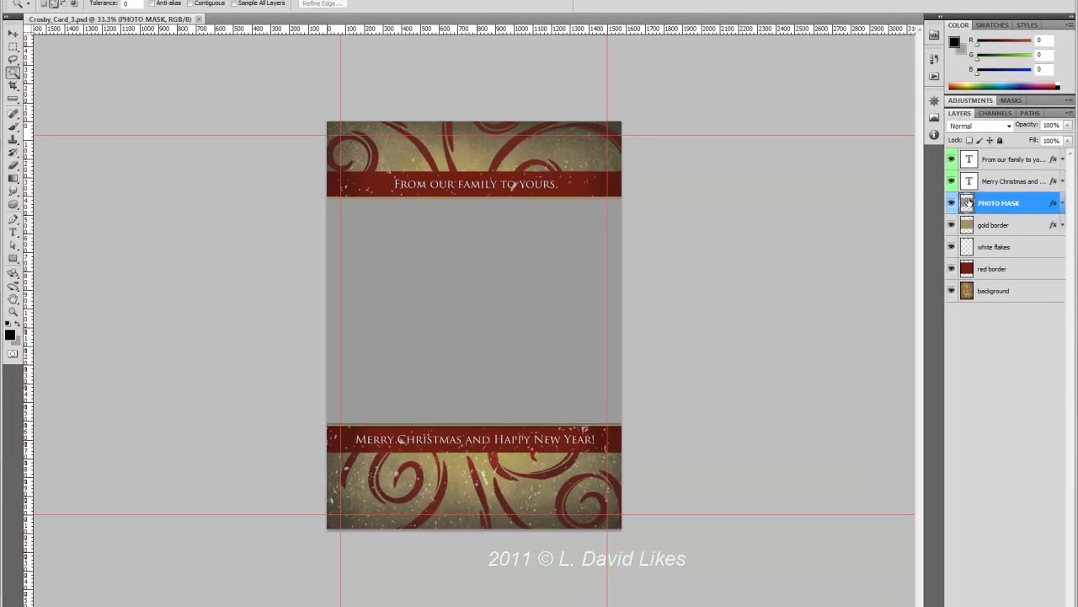
Step: Check the greeting text layers, then add an empty Layer 1 under the background layer
click(968, 161)
click(970, 181)
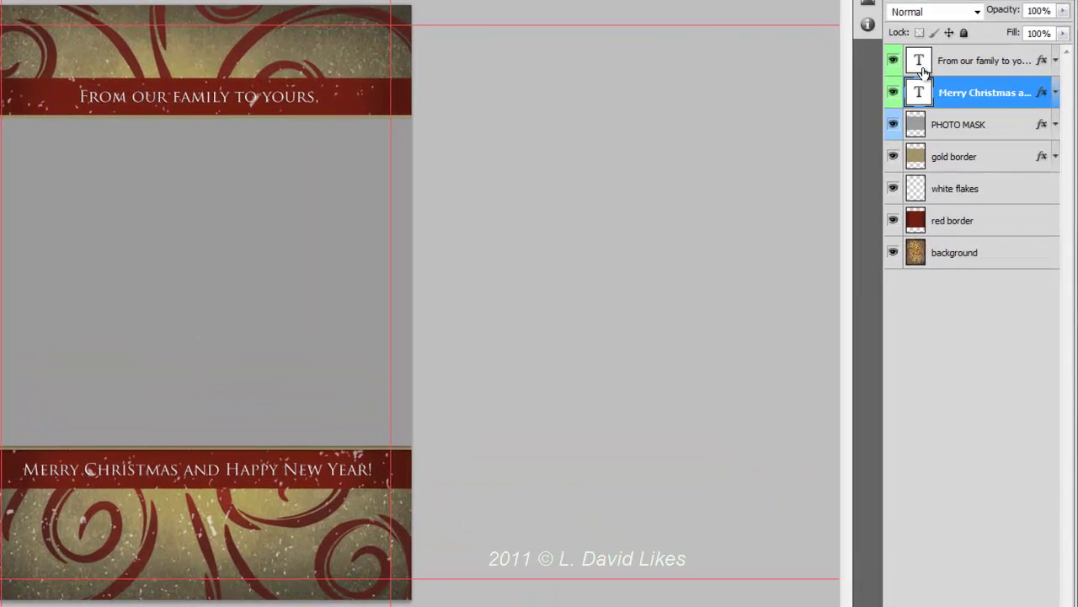
click(922, 64)
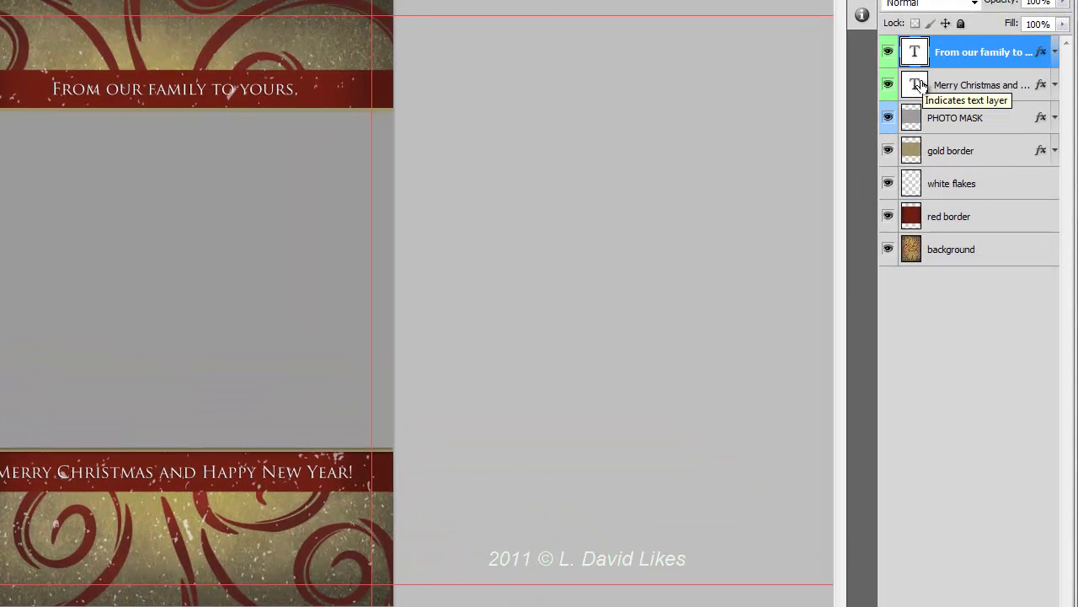
click(913, 249)
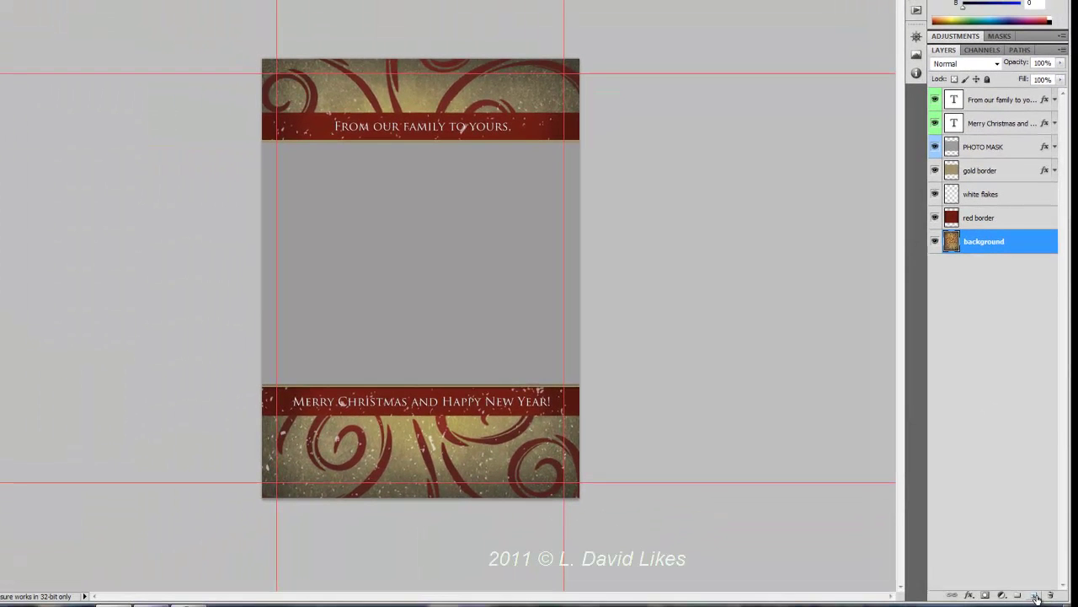
ctrl+click(1034, 594)
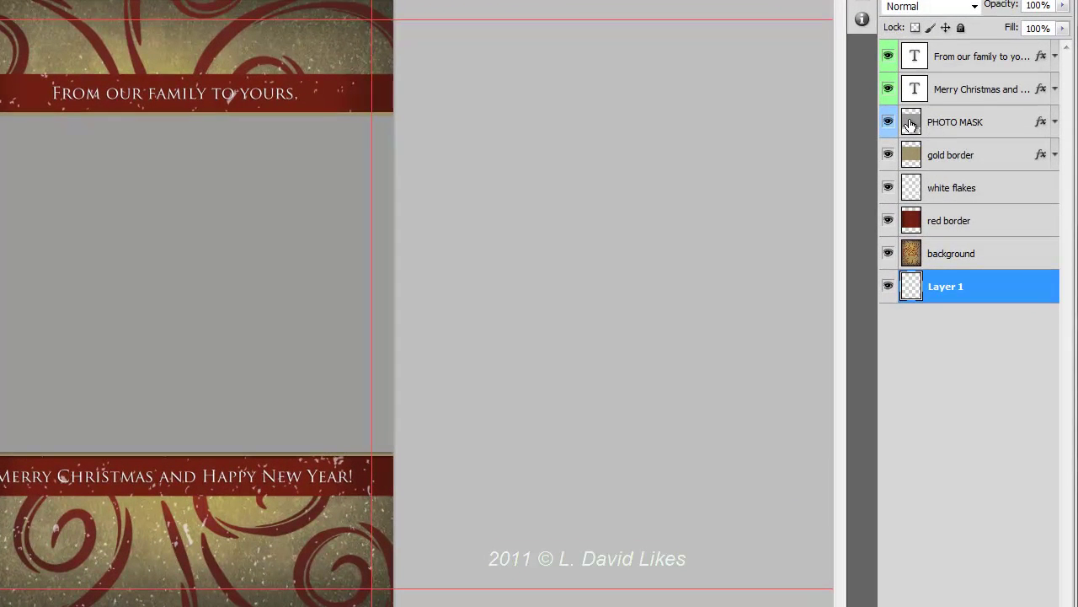
Step: Isolate PHOTO MASK, magic-wand select its grey opening rectangle, then unhide all layers
click(910, 124)
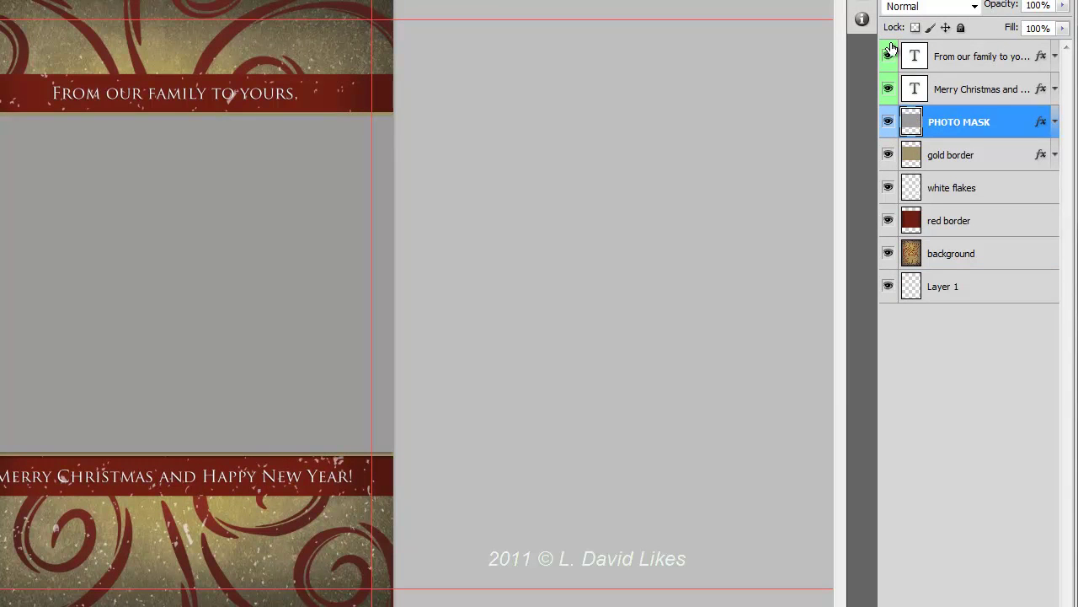
drag(888, 56, 889, 100)
drag(890, 156, 885, 282)
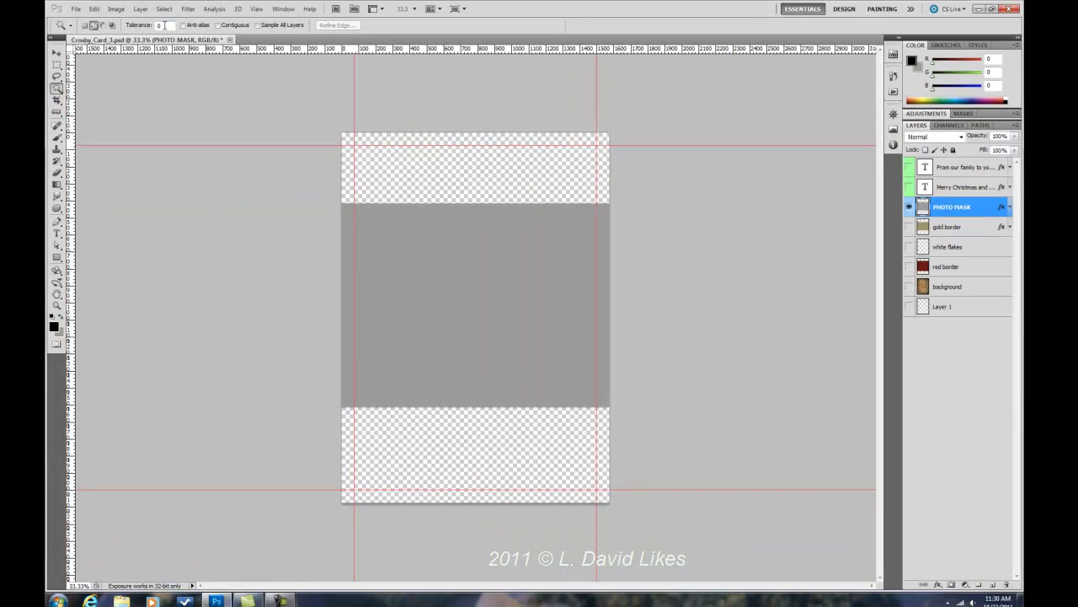
click(470, 277)
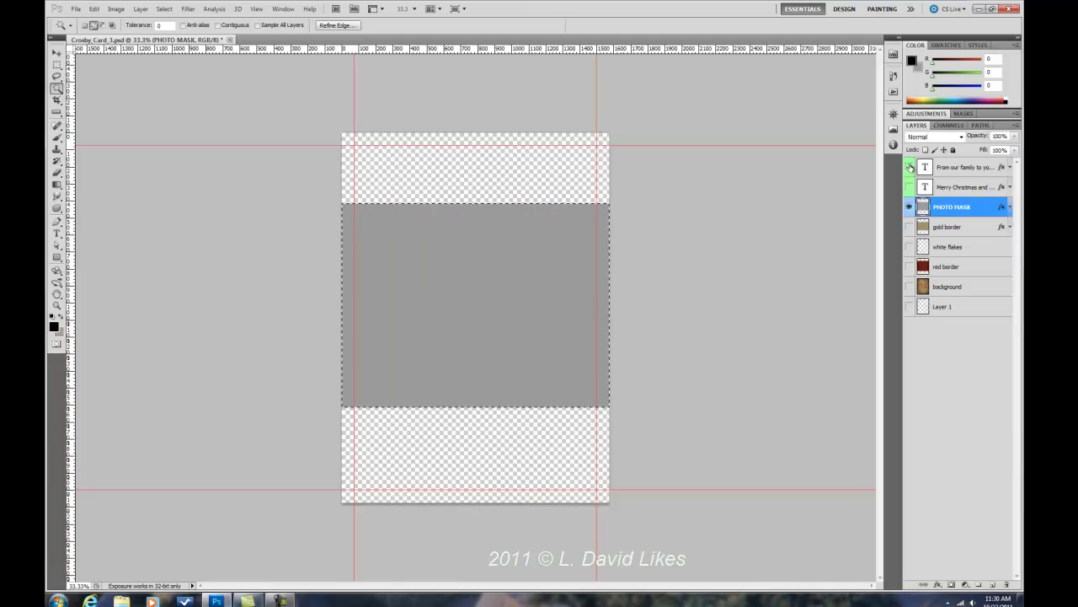
drag(910, 166, 910, 309)
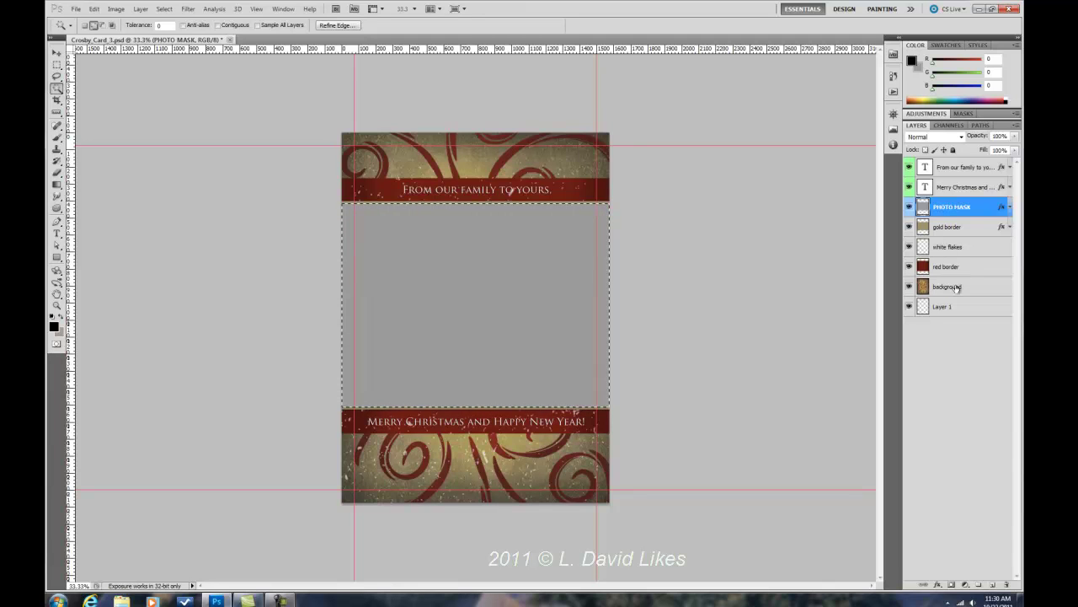
Step: Group PHOTO MASK through background into Group 1 and add an inverted mask clearing the opening
shift+click(955, 288)
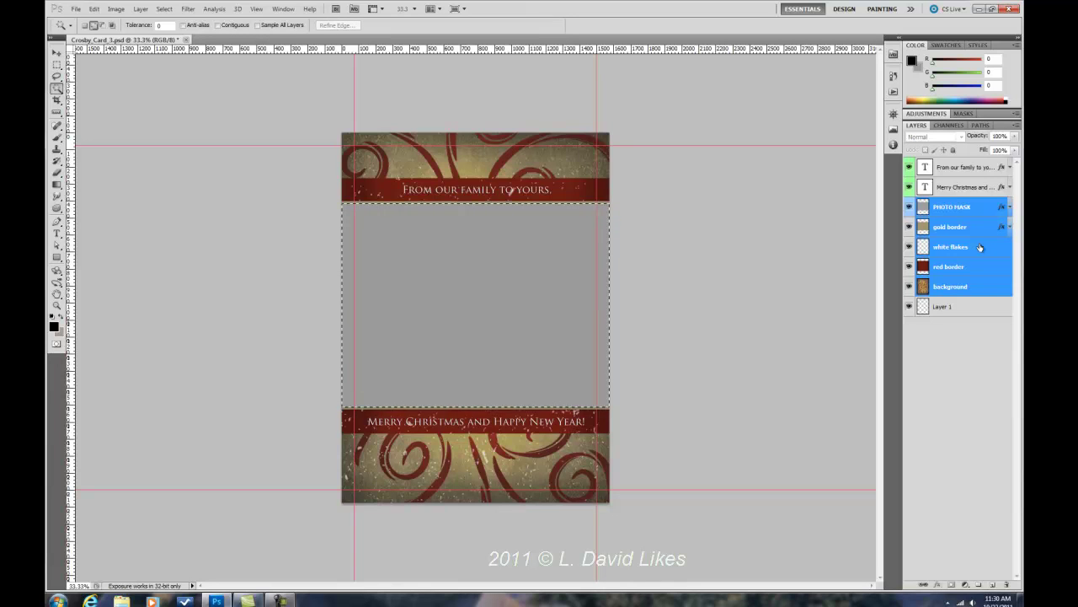
key(ctrl+g)
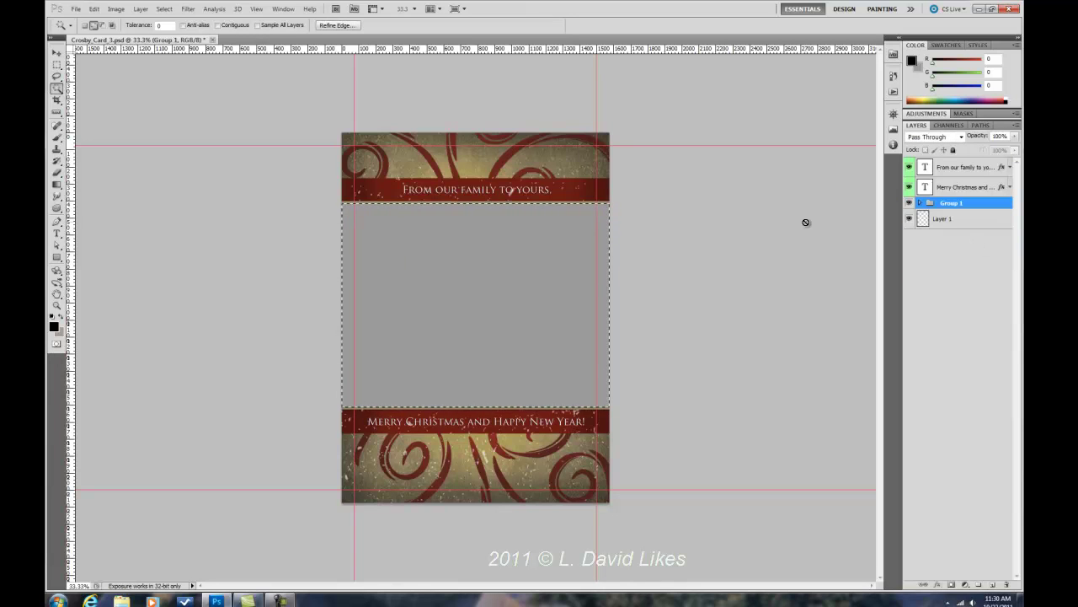
click(950, 585)
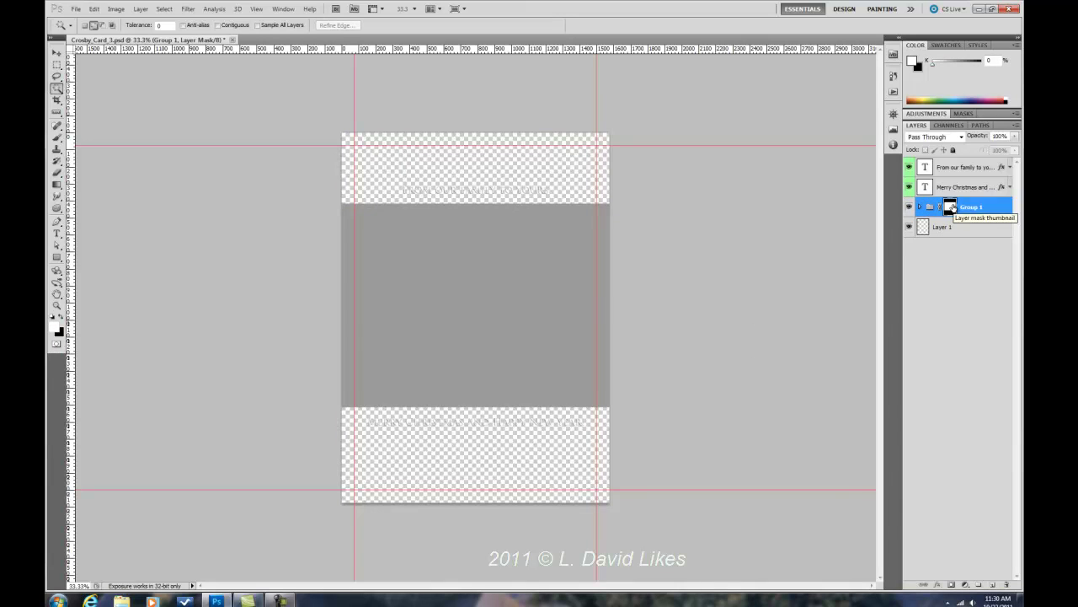
key(ctrl+i)
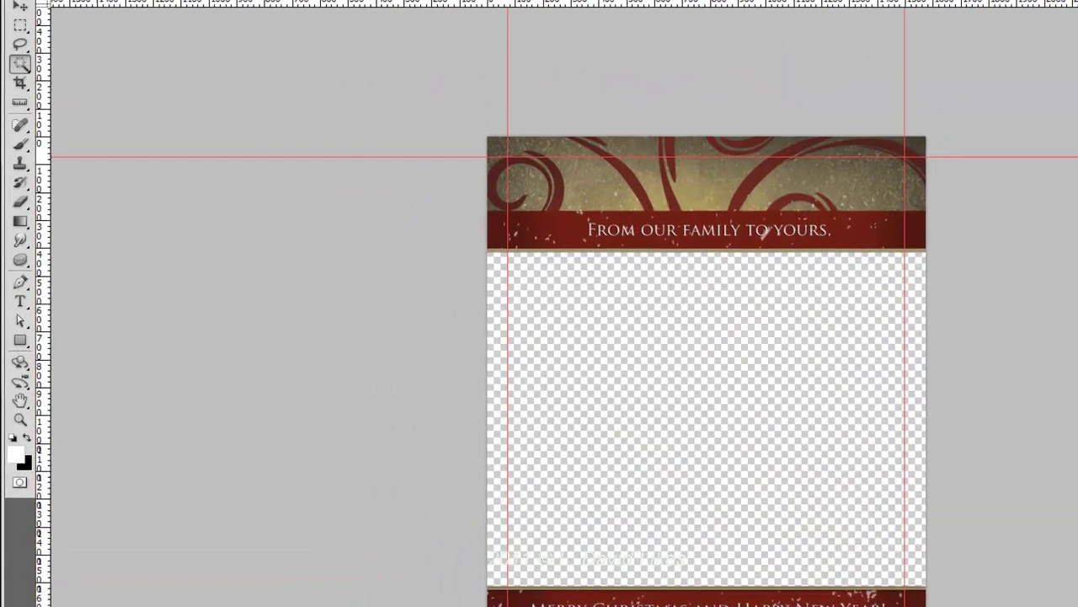
Step: Save the card as Crosby_Card_3.psd in the Desktop's Import_to_ProSelect folder
click(75, 9)
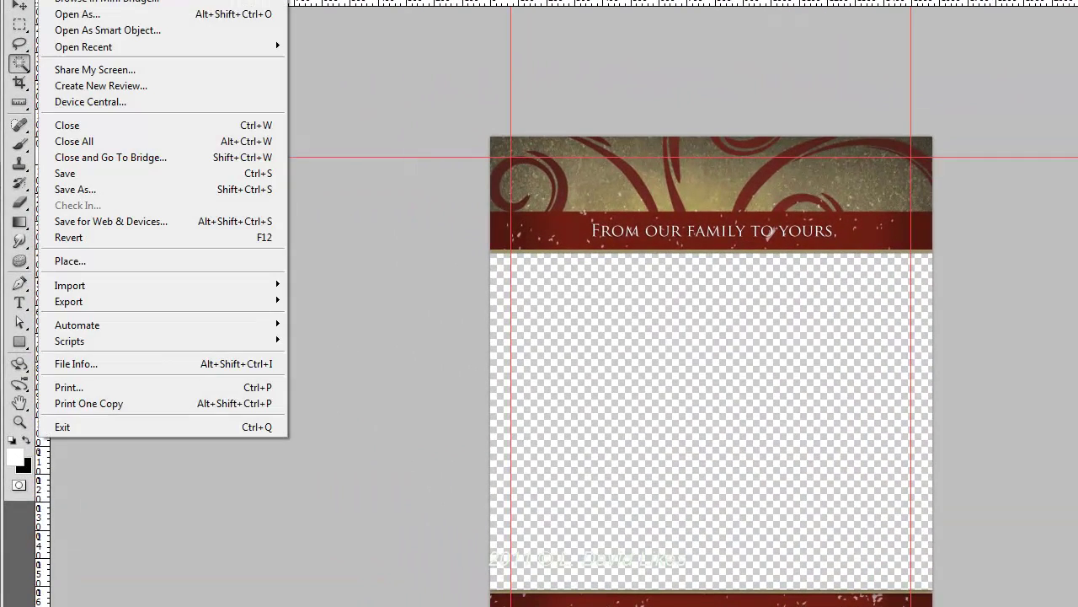
click(93, 189)
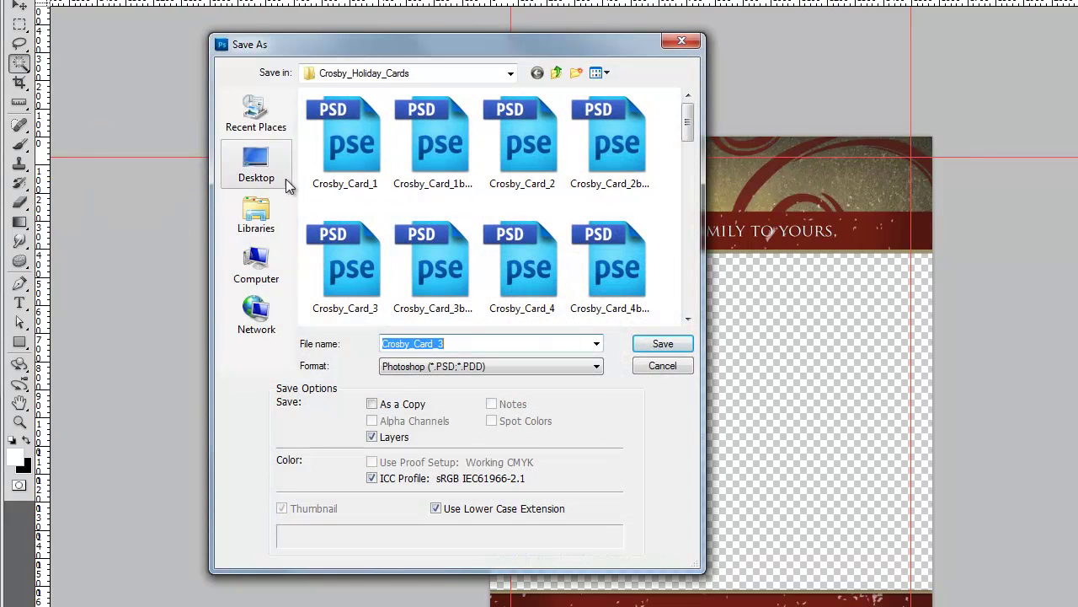
click(264, 172)
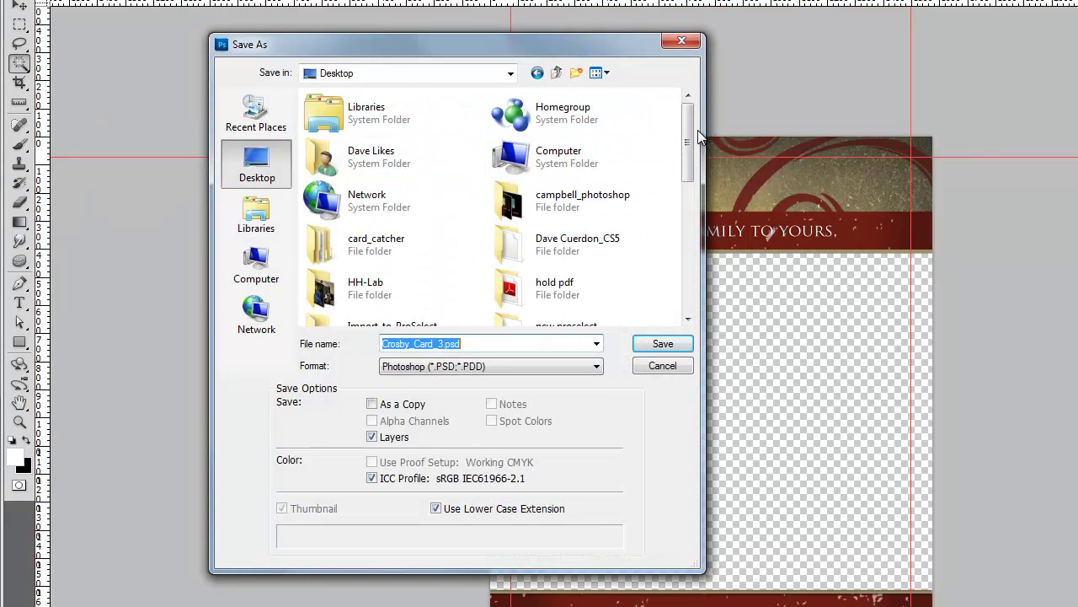
drag(688, 132, 691, 163)
double_click(341, 240)
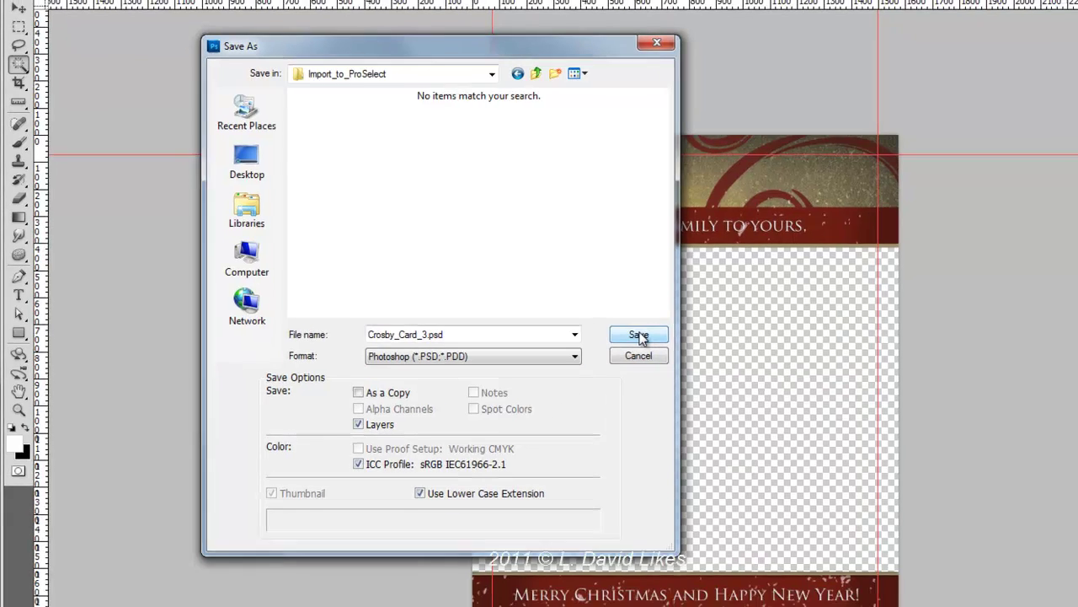
click(663, 344)
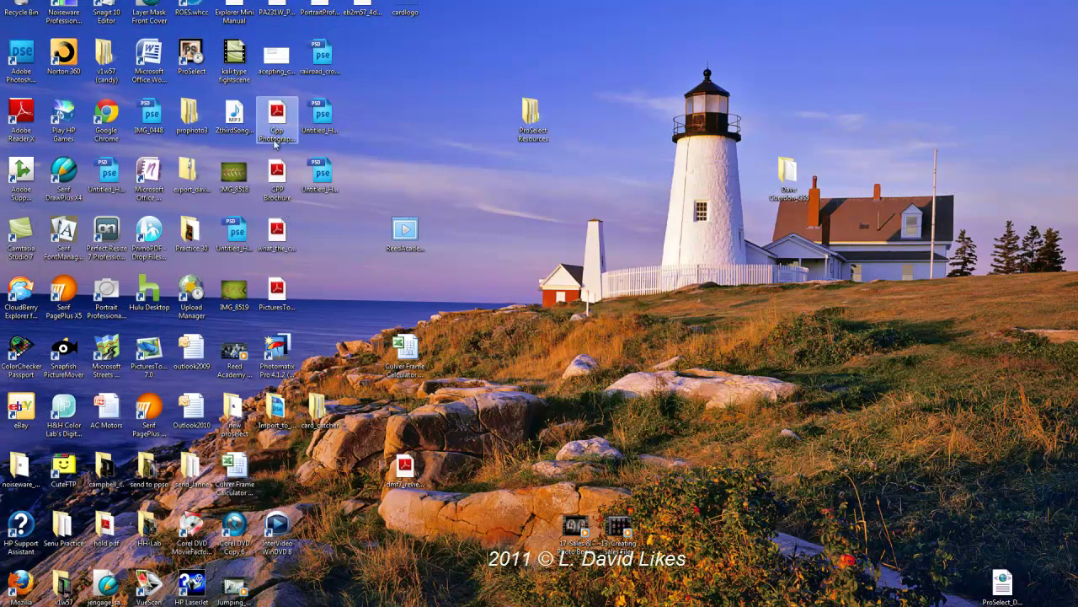
Step: Launch ProSelect and list the Group 9 Keaton and Crosby templates in the Template Editor
click(192, 52)
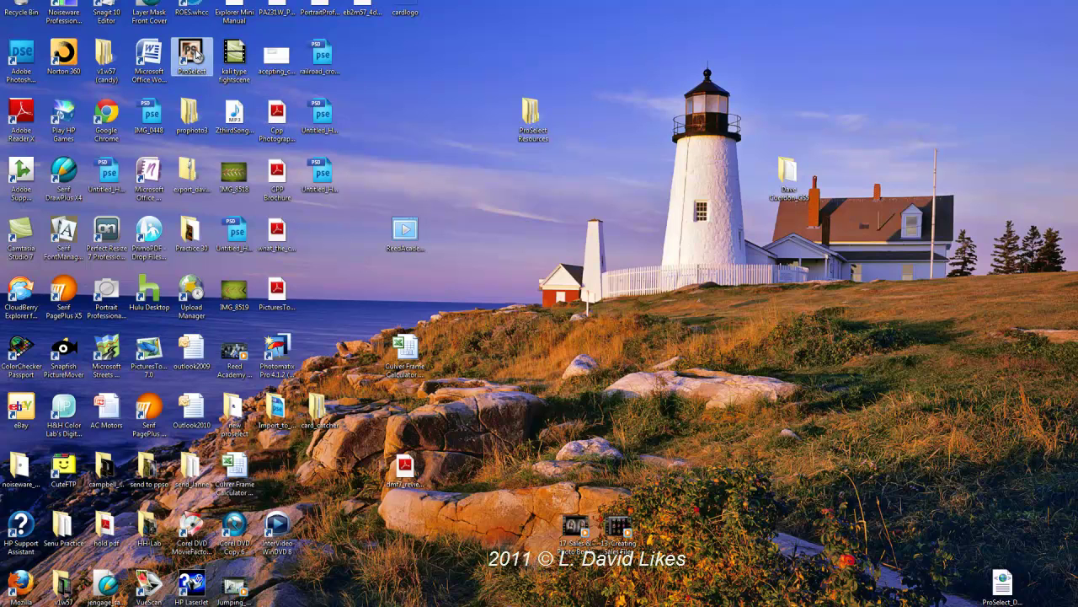
double_click(197, 54)
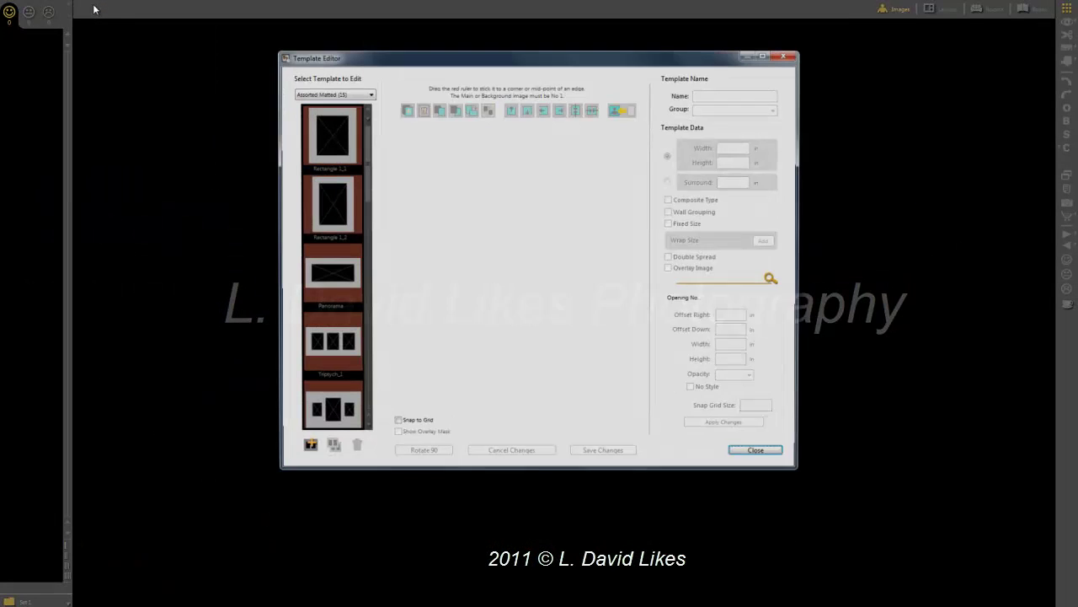
click(360, 95)
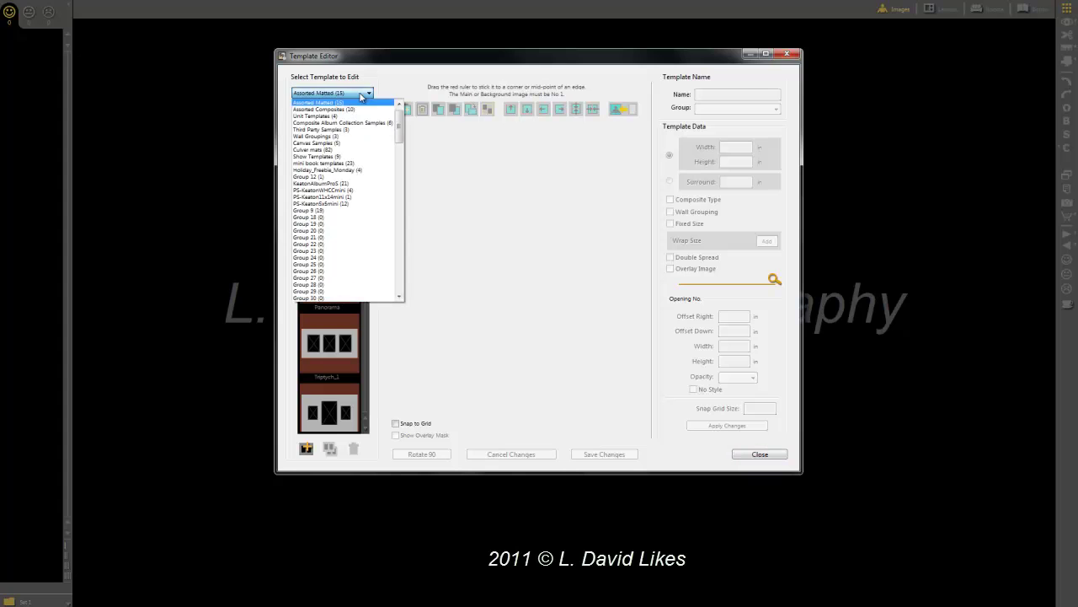
click(357, 209)
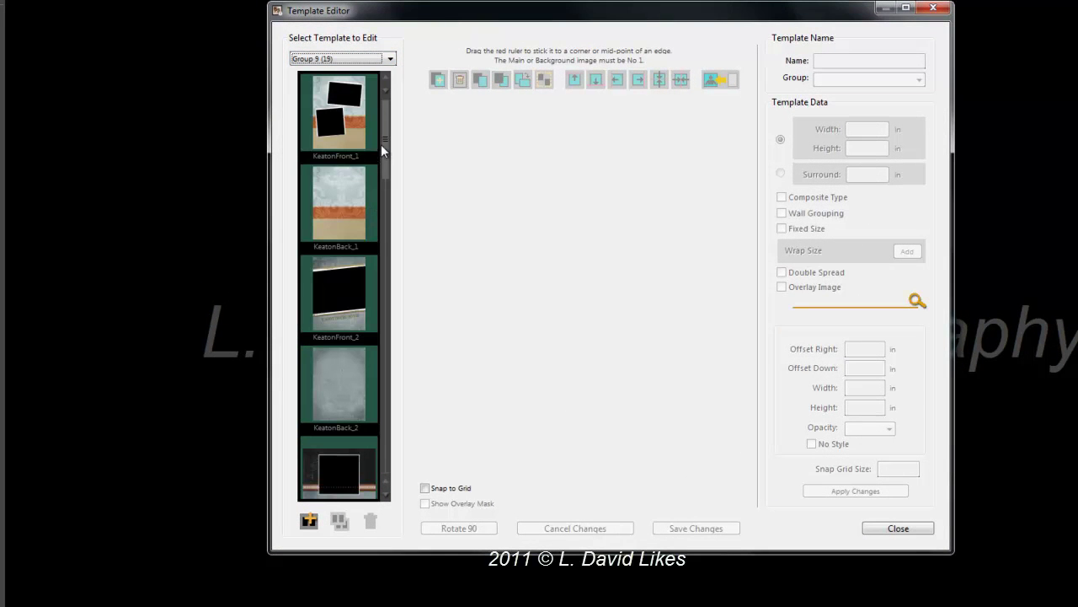
drag(385, 131, 384, 106)
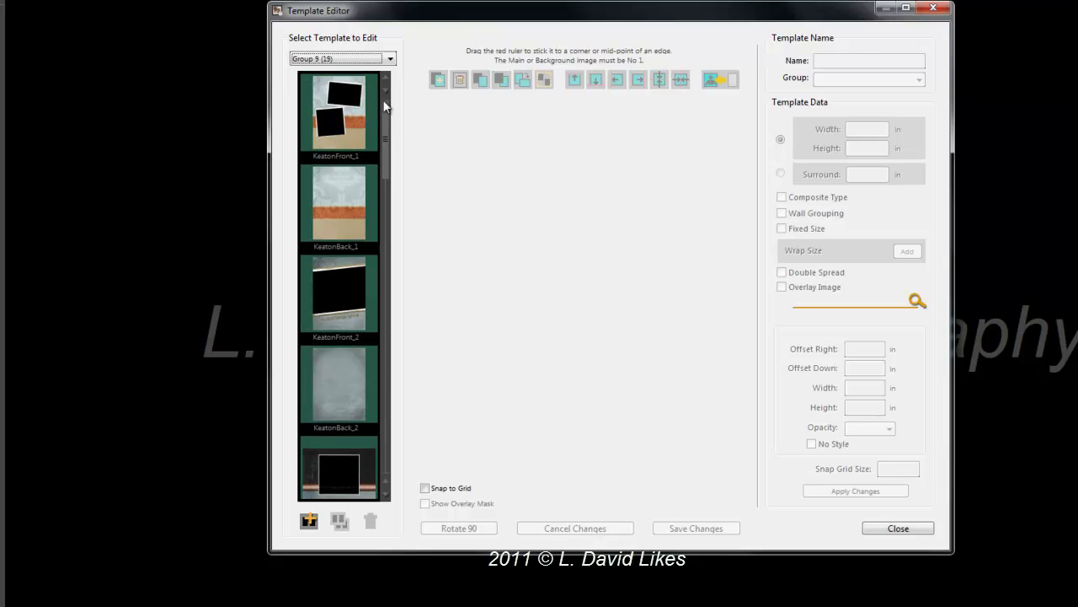
Step: Create a new template named crosby_card_3 with Composite Type and Fixed Size ticked
click(308, 522)
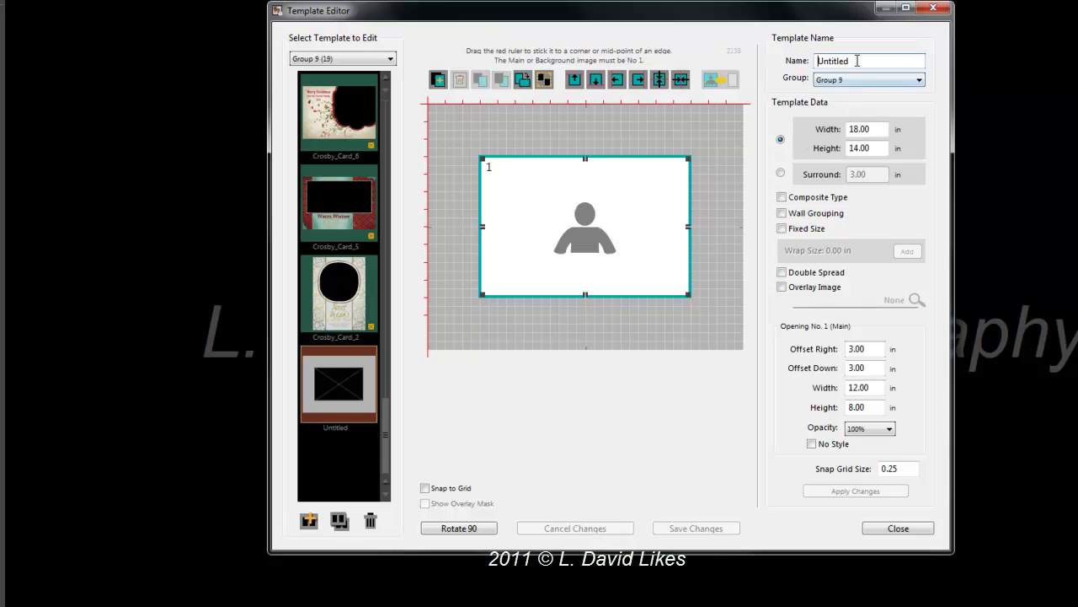
drag(858, 60, 799, 71)
text(crosby)
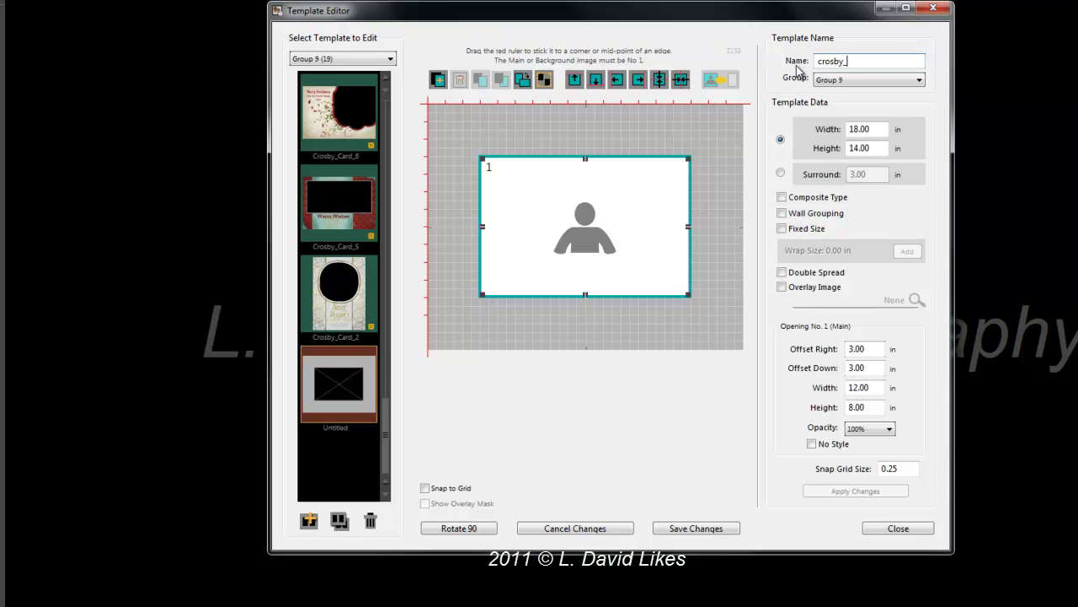
text(_card_3)
click(782, 198)
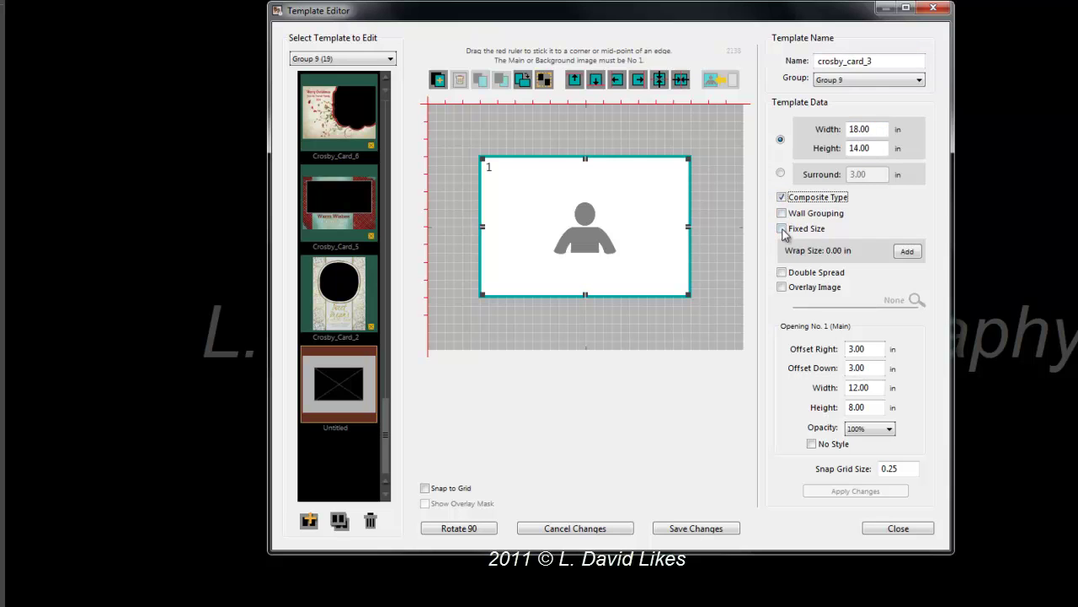
click(784, 230)
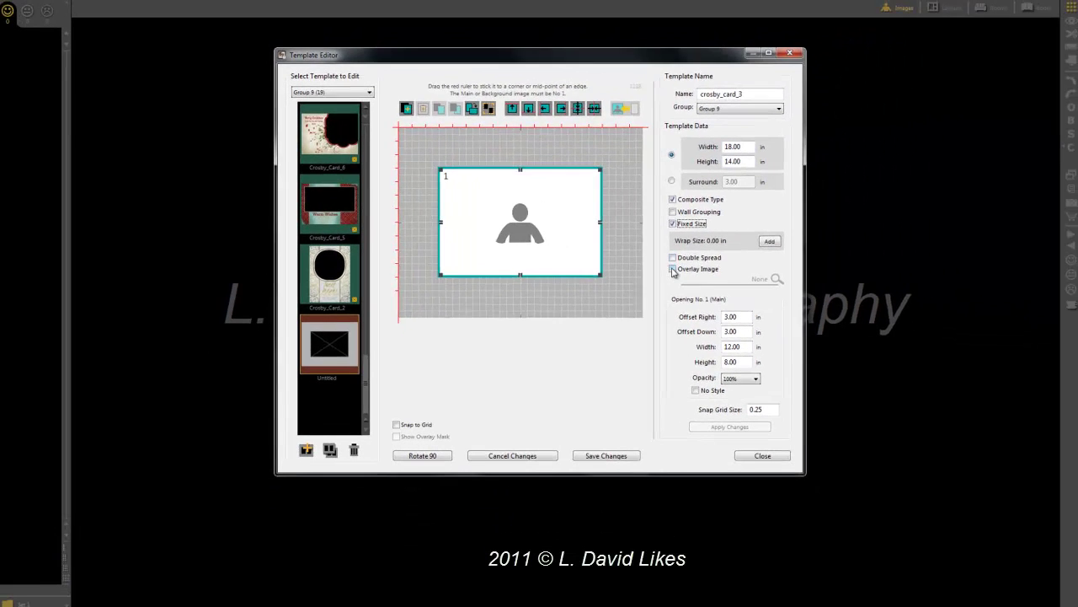
Step: Enable Overlay Image and import Crosby_Card_3.psd from Import_to_ProSelect into the overlay resources
click(782, 287)
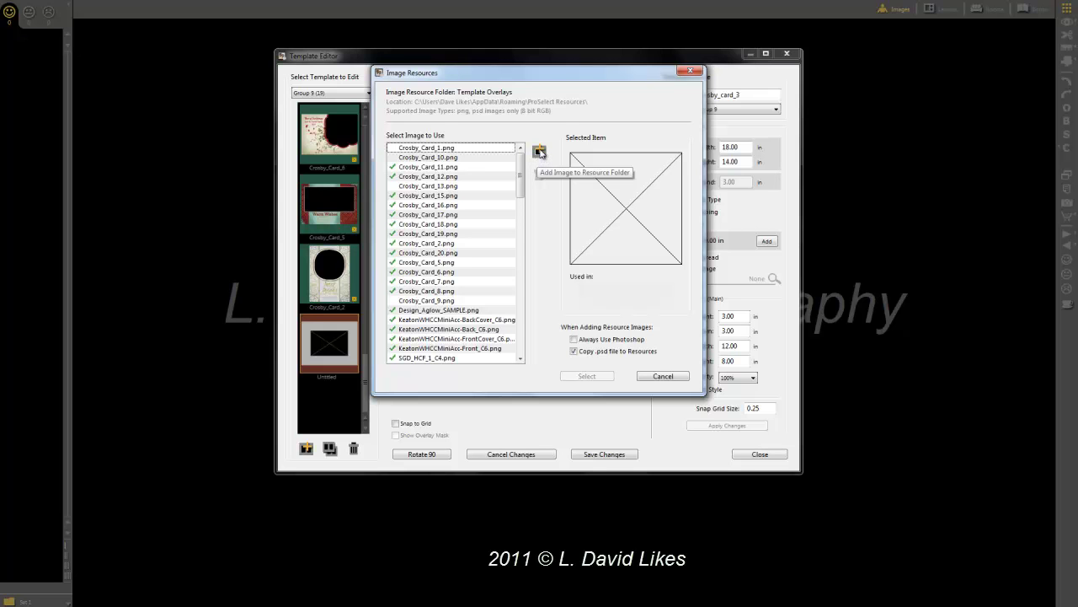
click(539, 152)
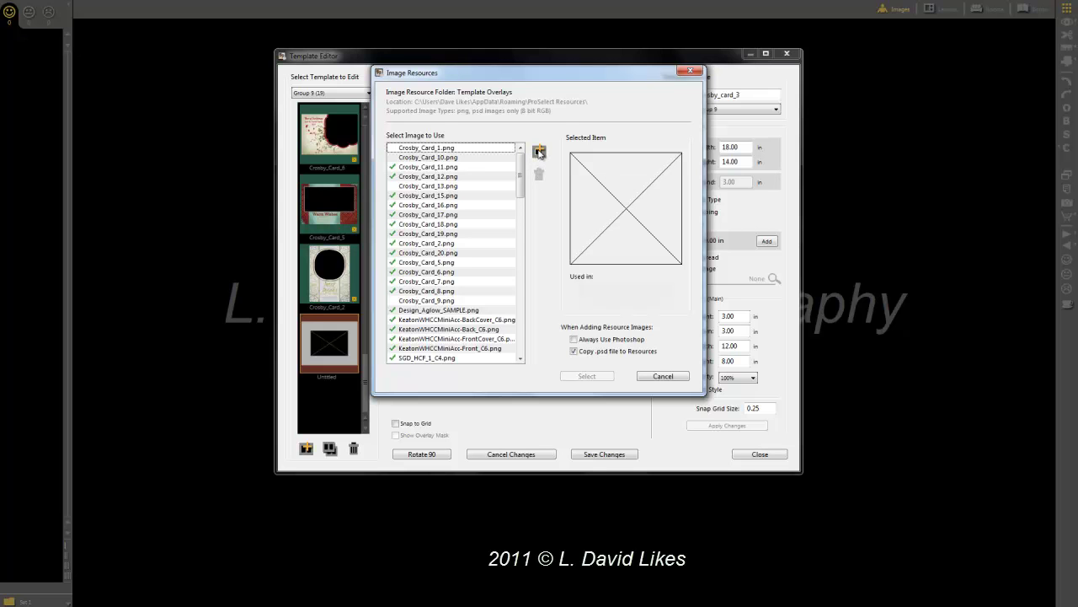
click(422, 213)
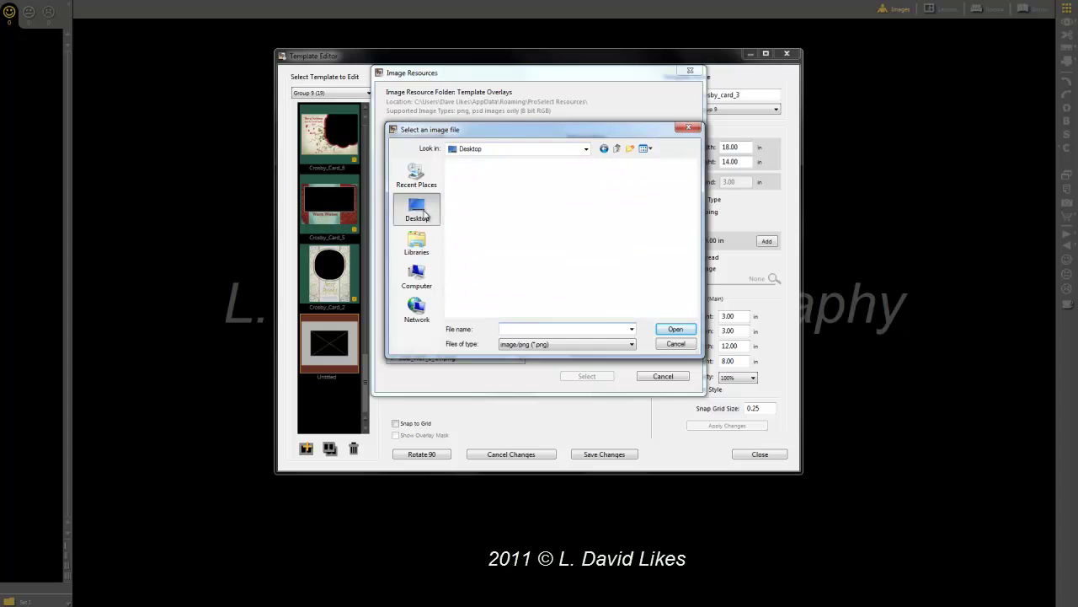
drag(696, 181, 693, 234)
double_click(473, 257)
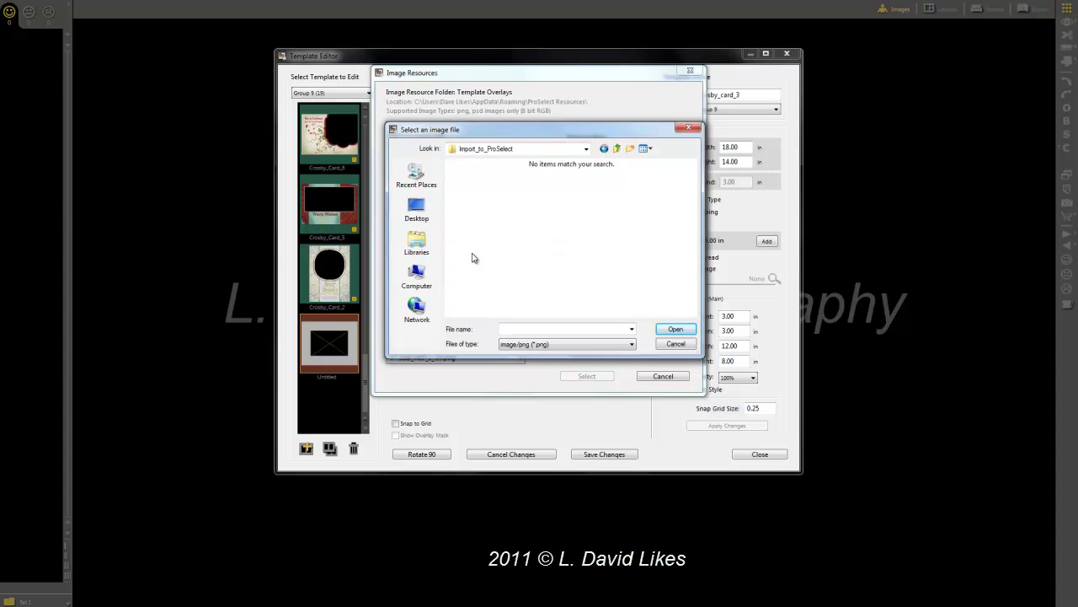
click(633, 345)
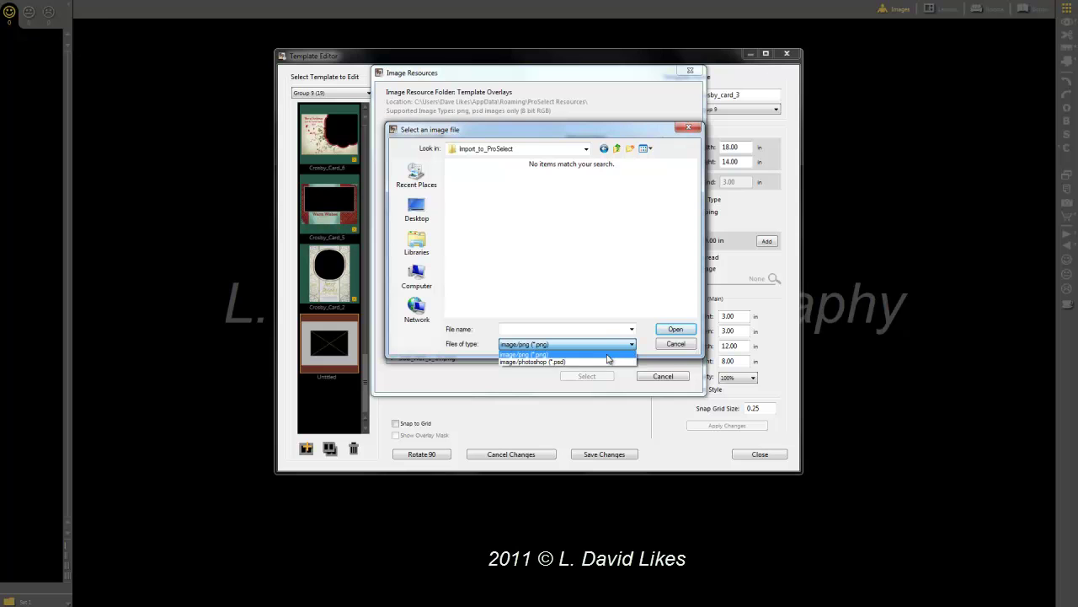
click(605, 362)
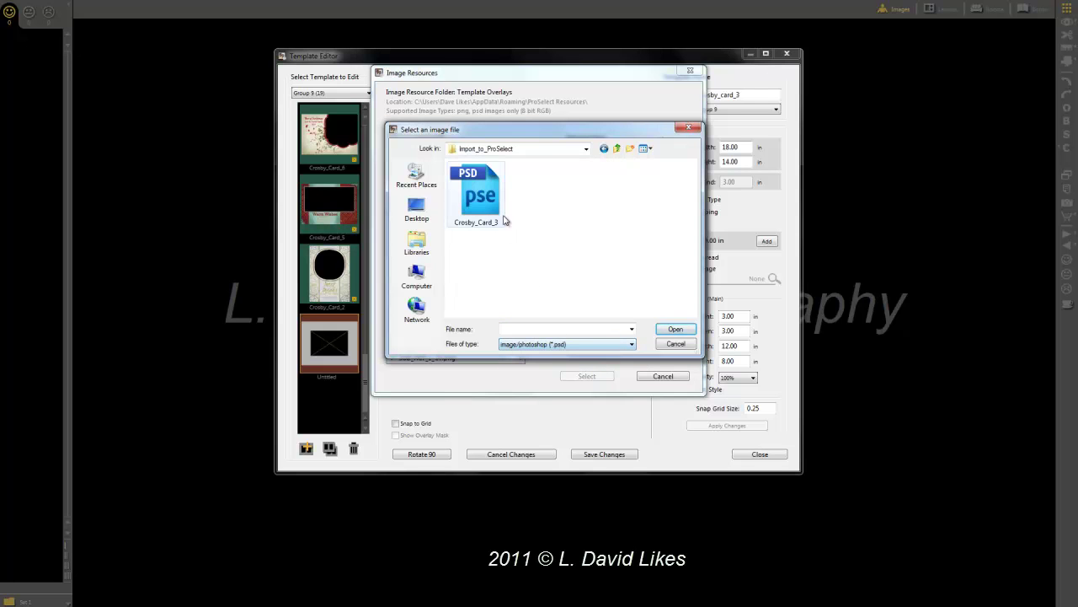
click(483, 199)
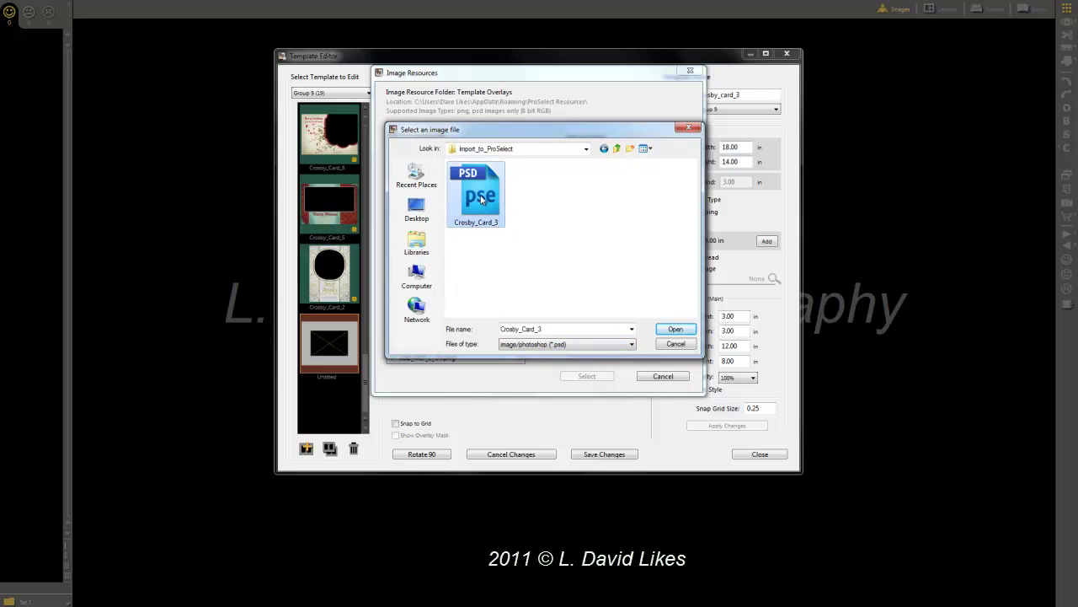
click(677, 329)
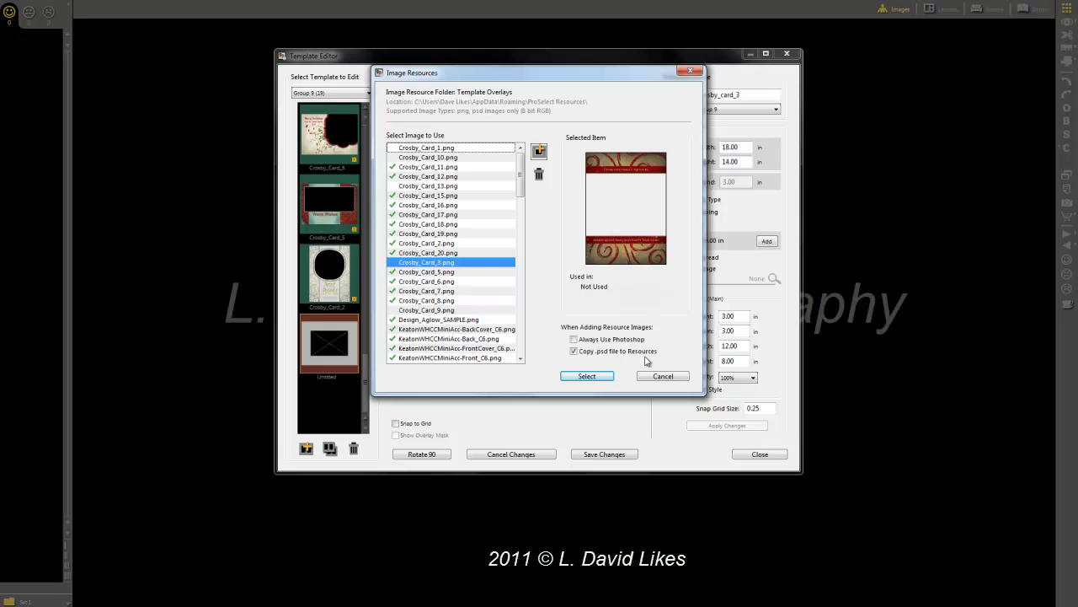
Step: Use Crosby_Card_3.png as the template overlay and enter a width of 5
click(594, 378)
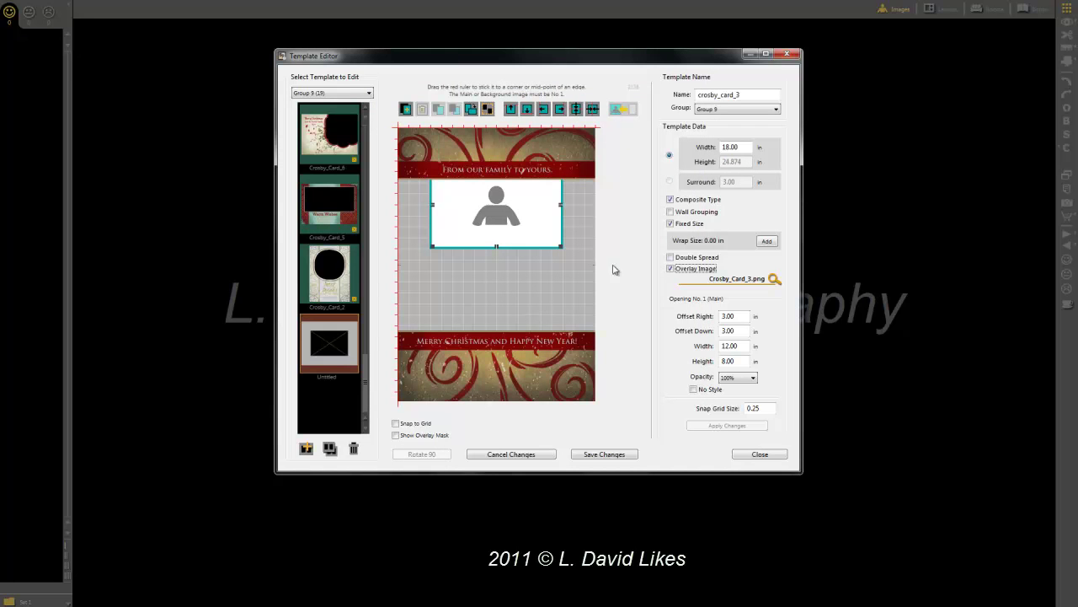
double_click(742, 147)
text(5)
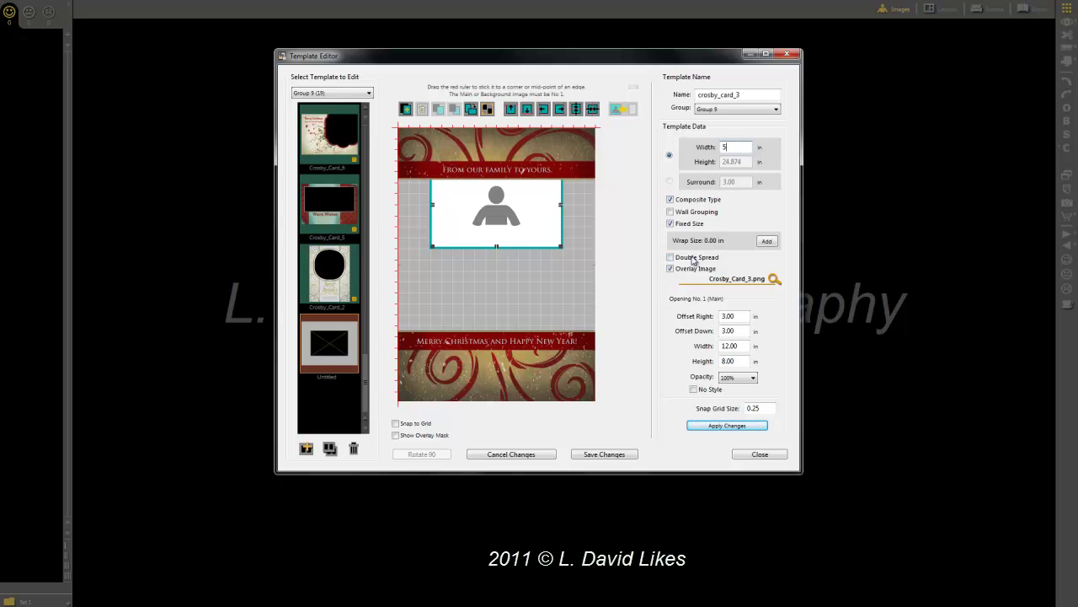
Step: Apply the 5-inch width, making the card 5 x 6.909 in, and show the overlay mask
click(722, 427)
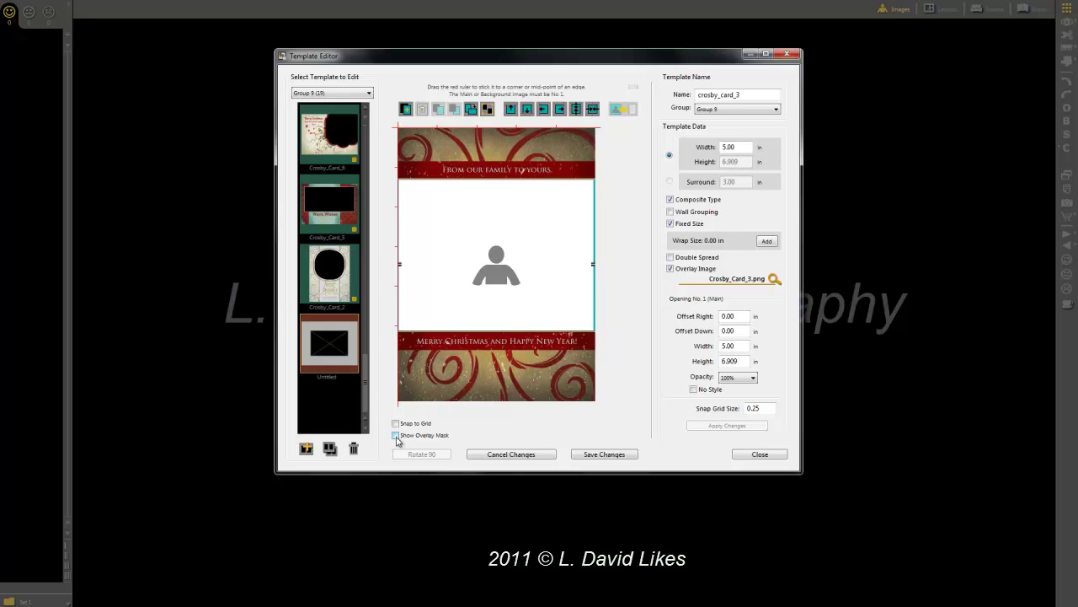
click(395, 435)
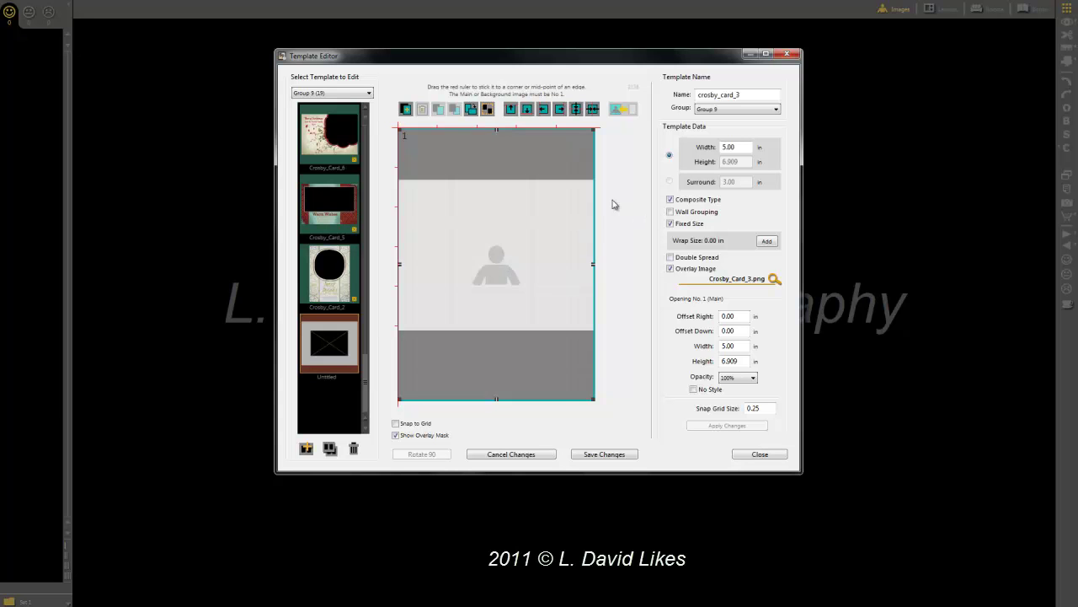
Step: Fit the photo opening to the mask's clear middle band, about 4.986 x 3.958 in
mouse_move(595, 132)
mouse_down()
mouse_move(559, 161)
mouse_move(604, 119)
mouse_up()
mouse_move(594, 265)
mouse_down()
mouse_move(548, 266)
mouse_move(596, 272)
mouse_up()
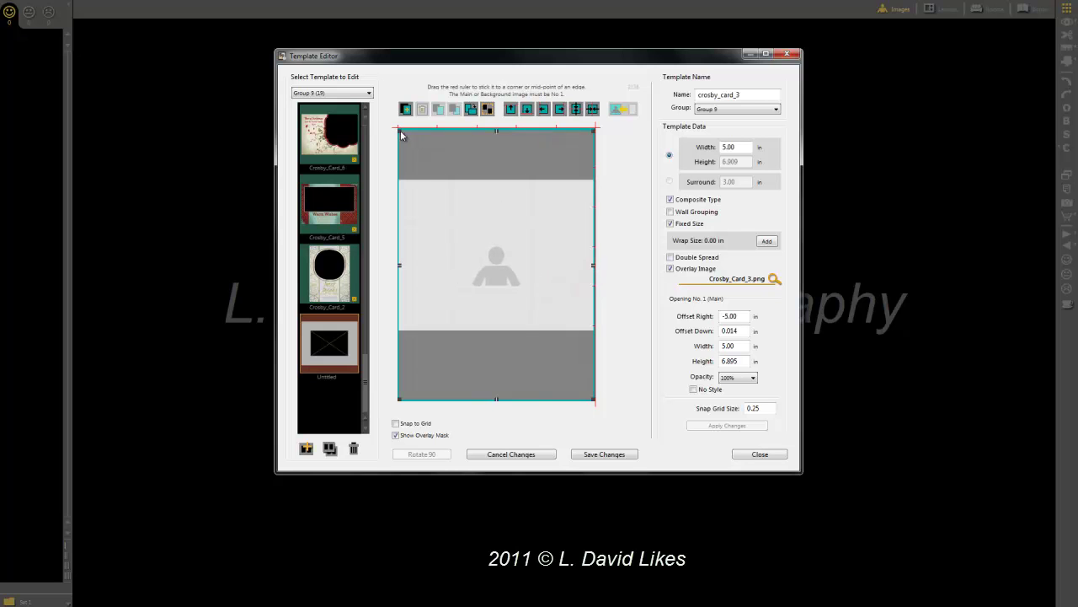
drag(396, 135, 396, 187)
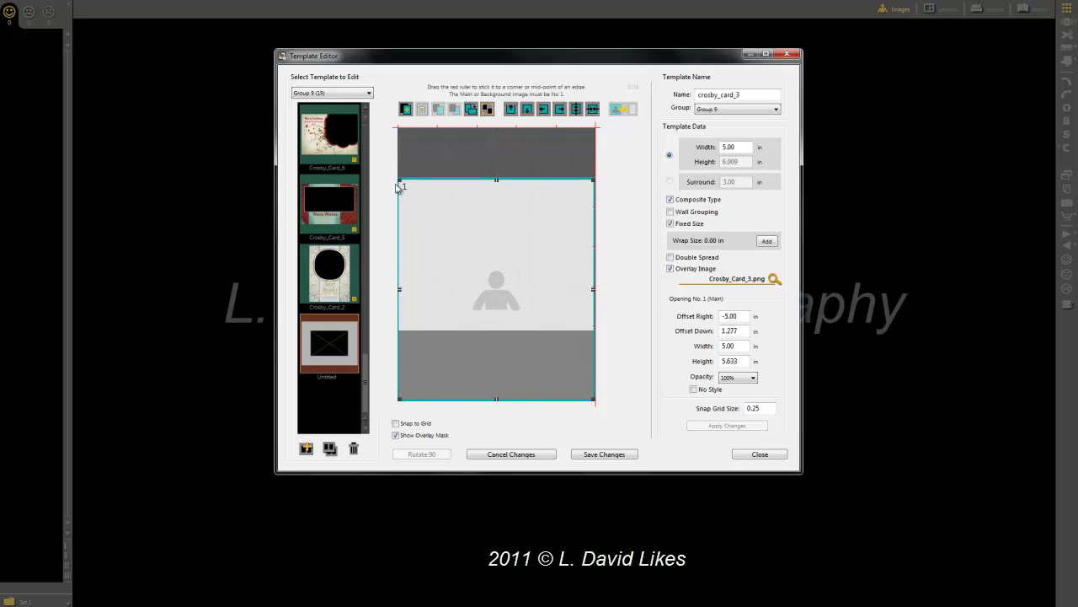
drag(400, 400, 401, 332)
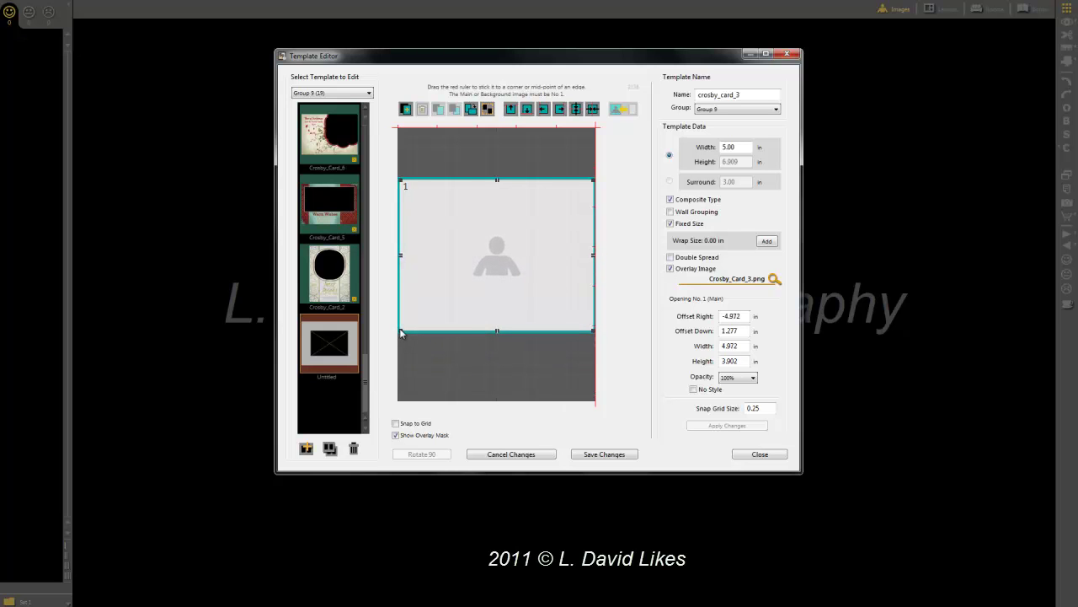
drag(592, 179, 594, 178)
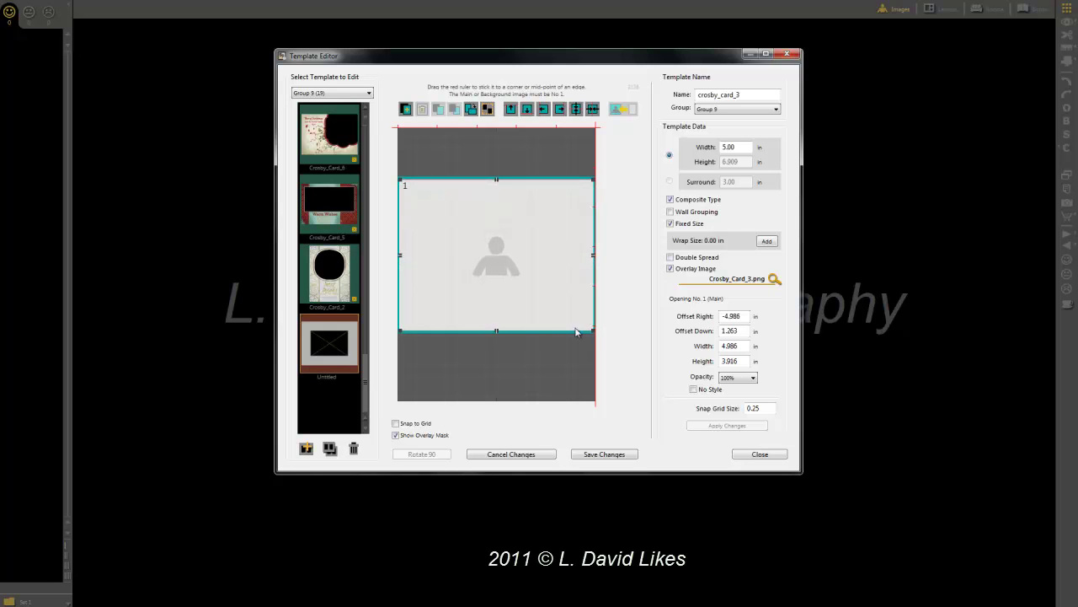
drag(593, 332, 595, 337)
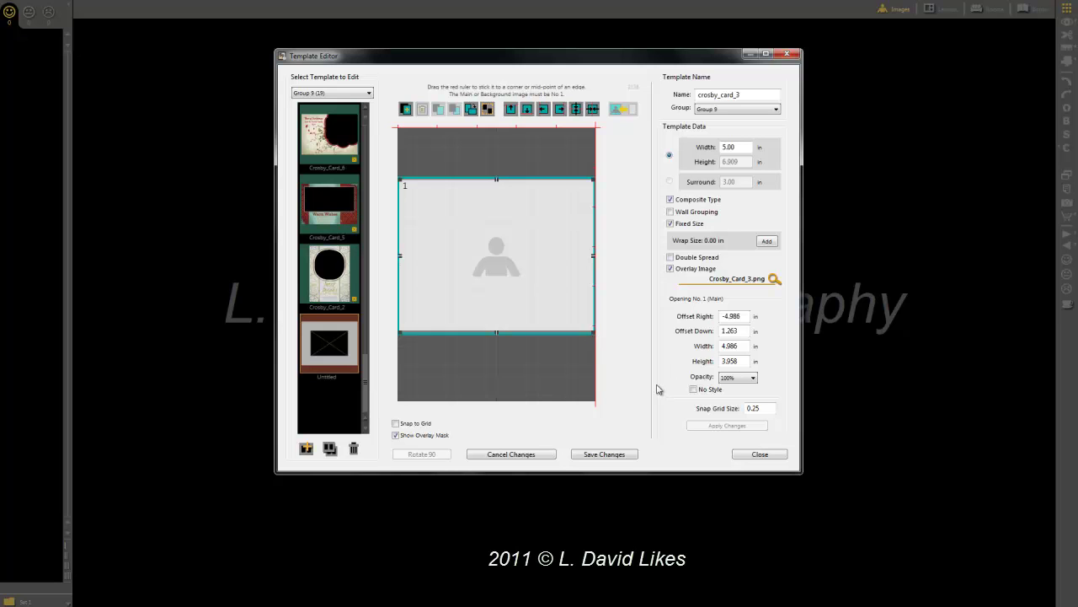
Step: Hide the overlay mask, save the crosby_card_3 template, and close the Template Editor
click(395, 435)
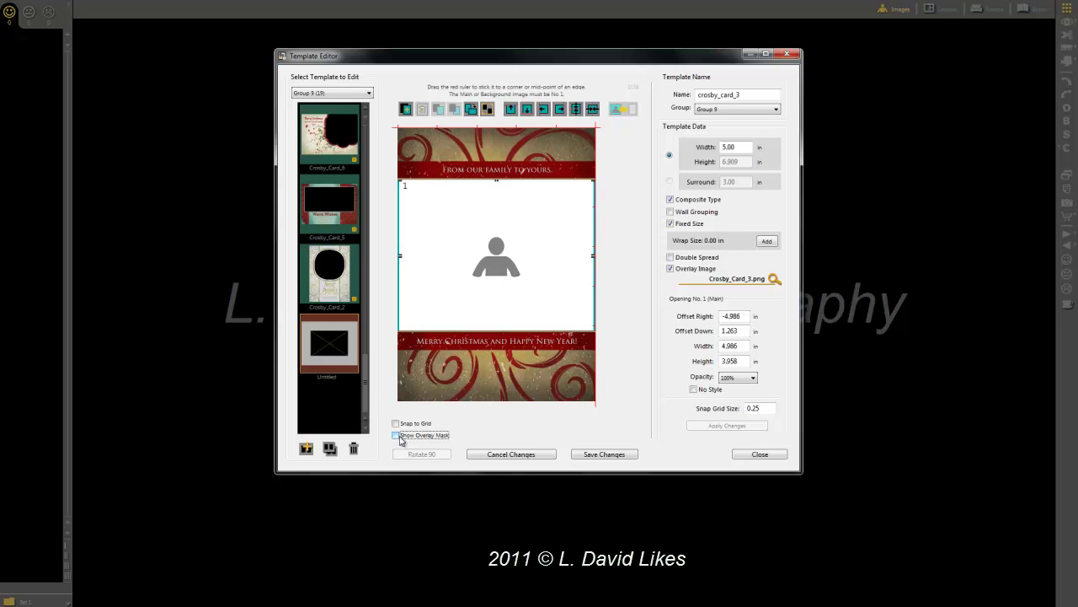
click(620, 455)
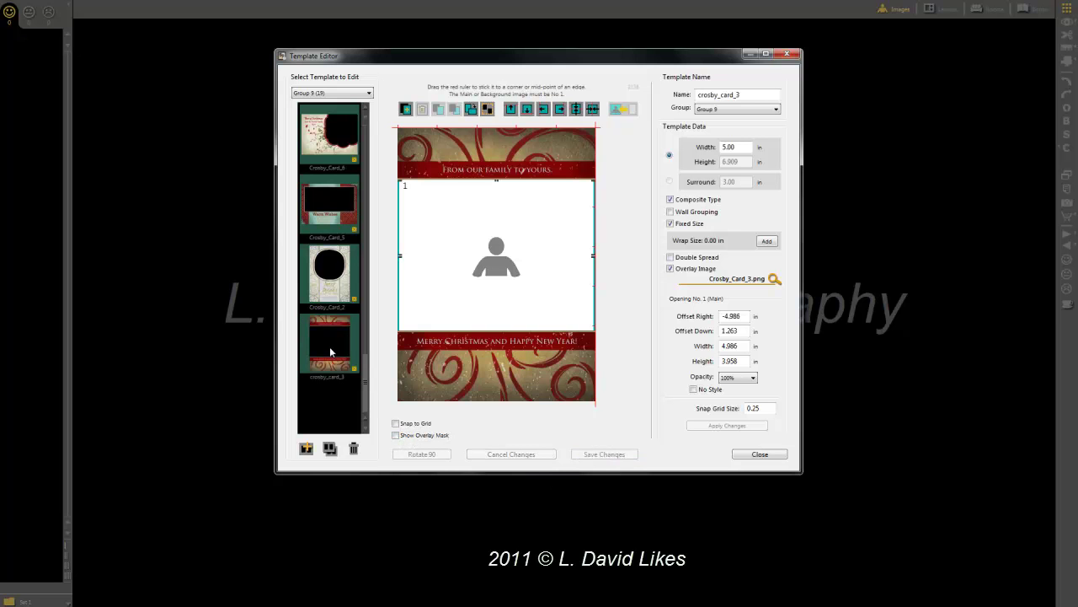
click(754, 455)
Step: Open Practice 30 Album from the recent albums and show its layout templates
click(9, 11)
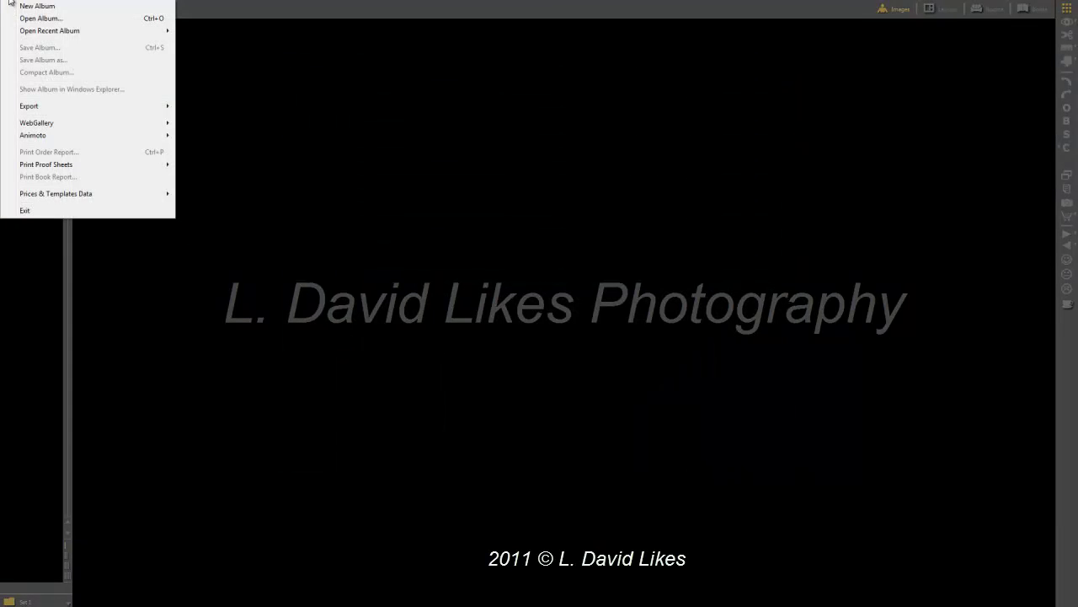
mouse_move(86, 31)
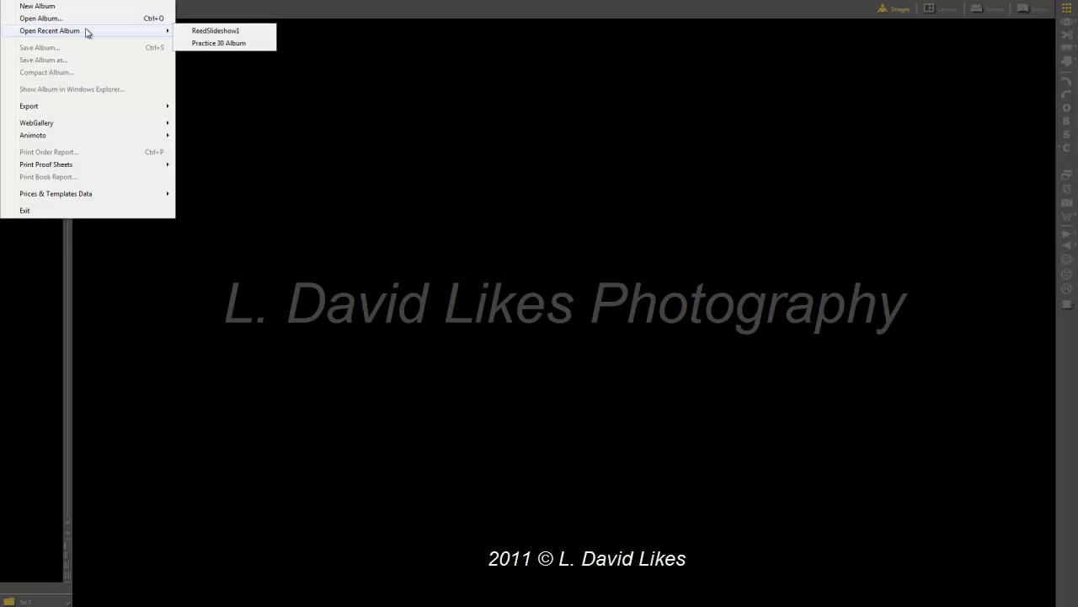
click(215, 43)
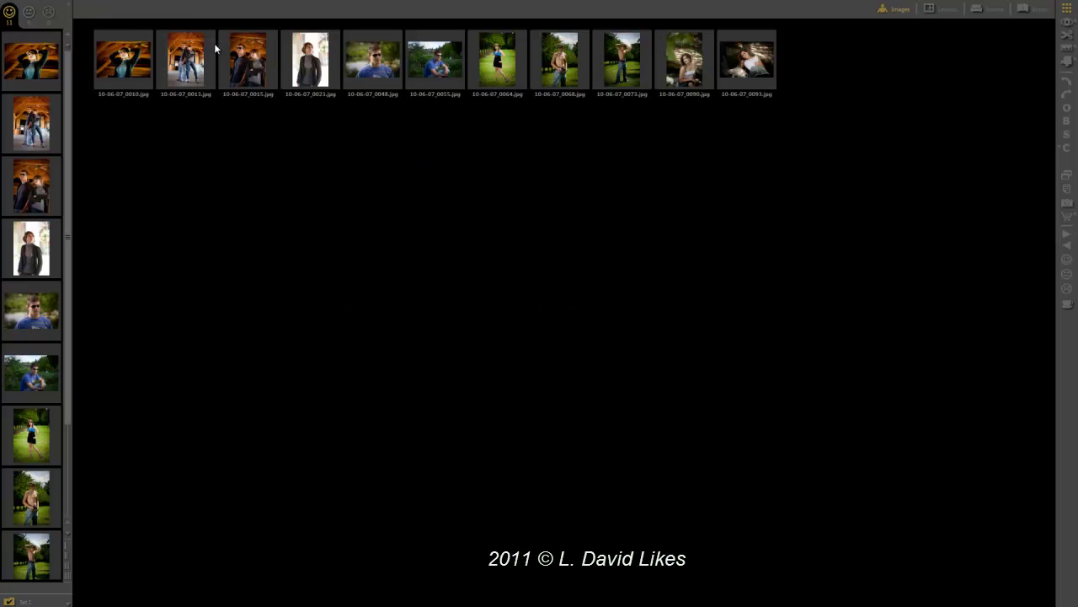
click(939, 14)
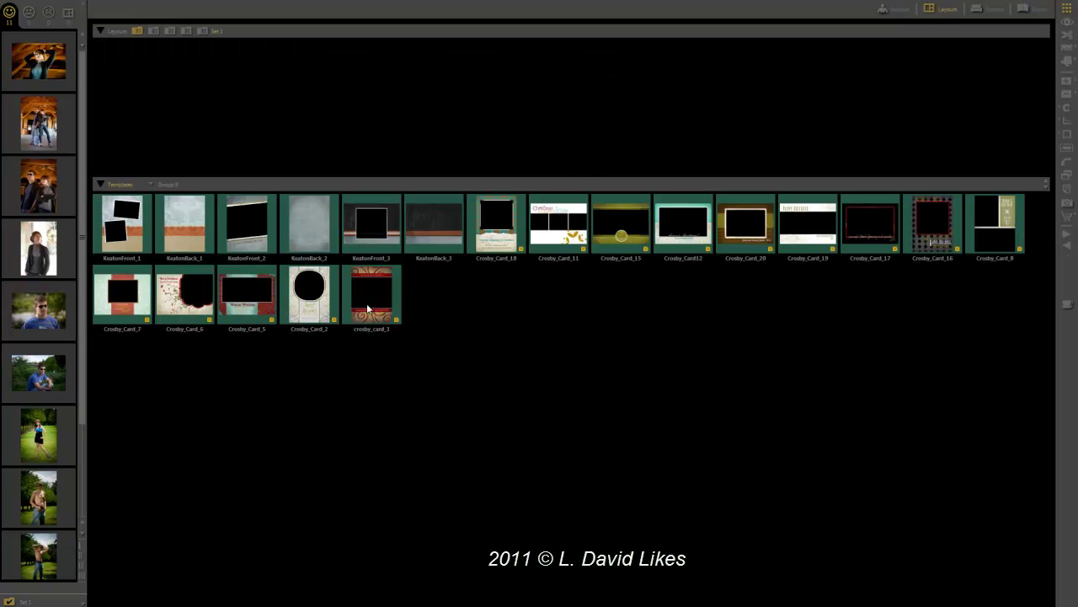
Step: Open the crosby_card_3 template and drop the first portrait into its photo opening
double_click(371, 301)
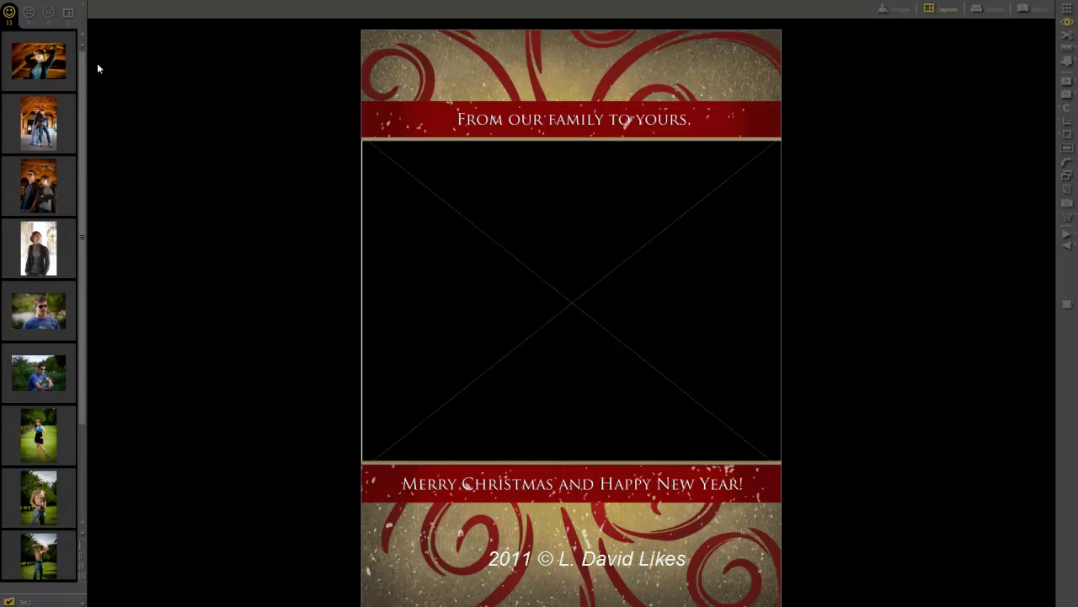
scroll(80, 141, down, 3)
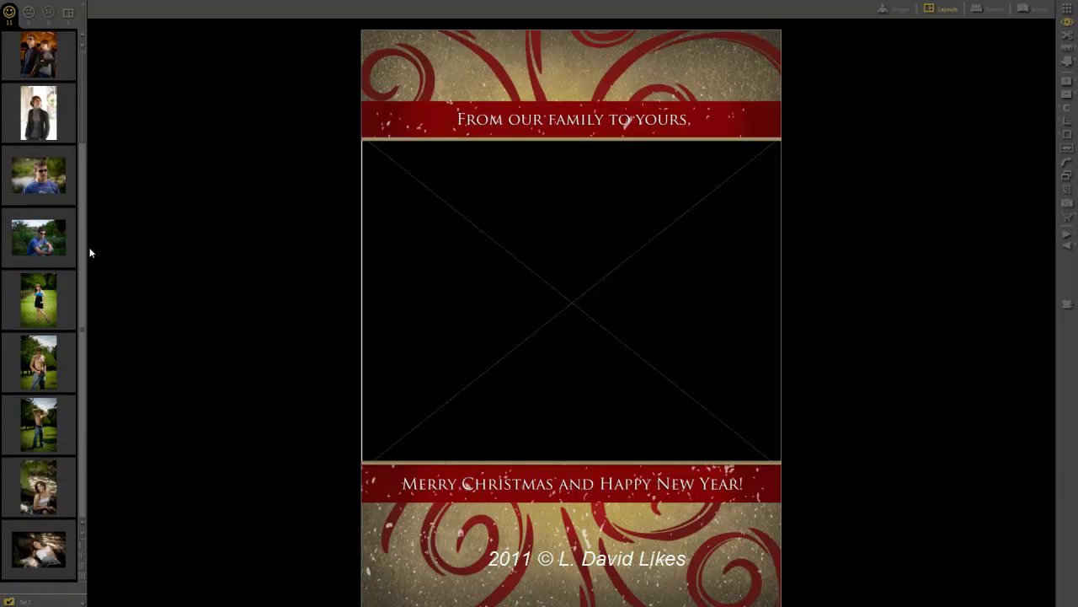
drag(89, 293, 79, 155)
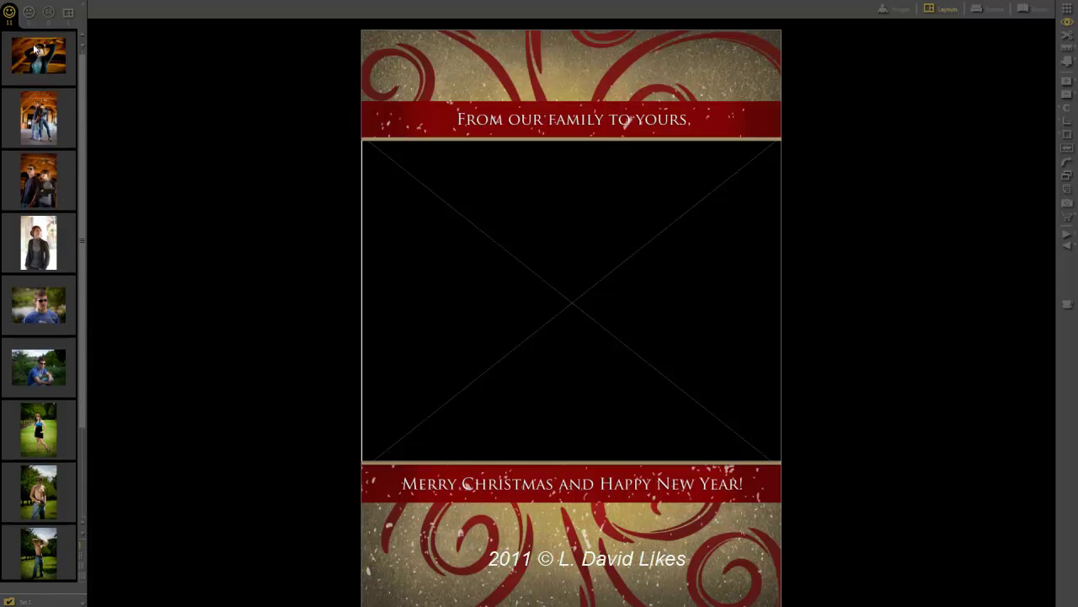
drag(43, 54, 580, 317)
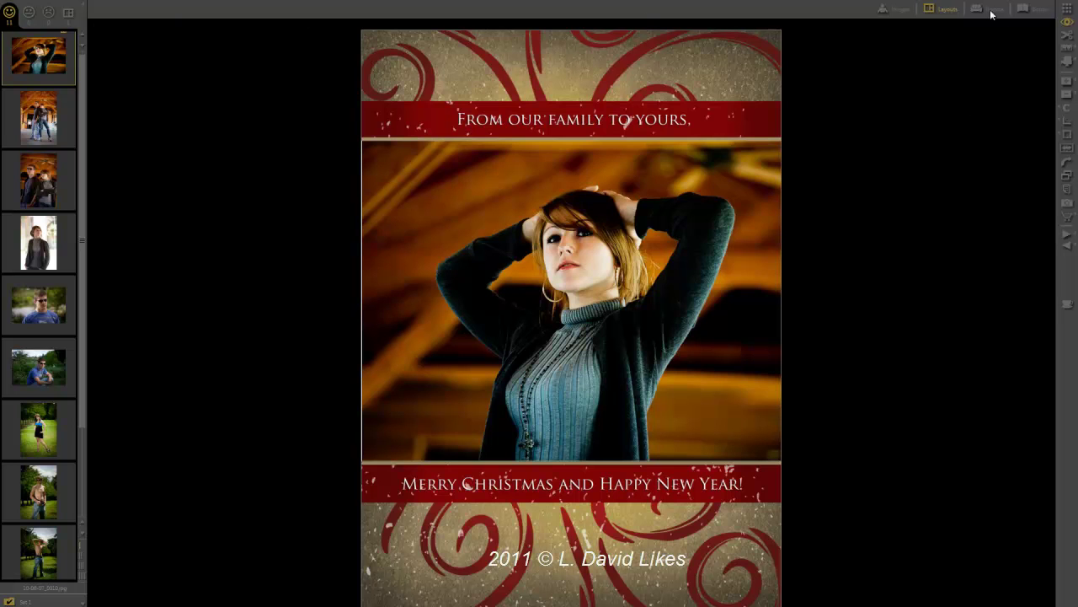
Step: Switch to the Images view to see all 11 album photos
click(903, 11)
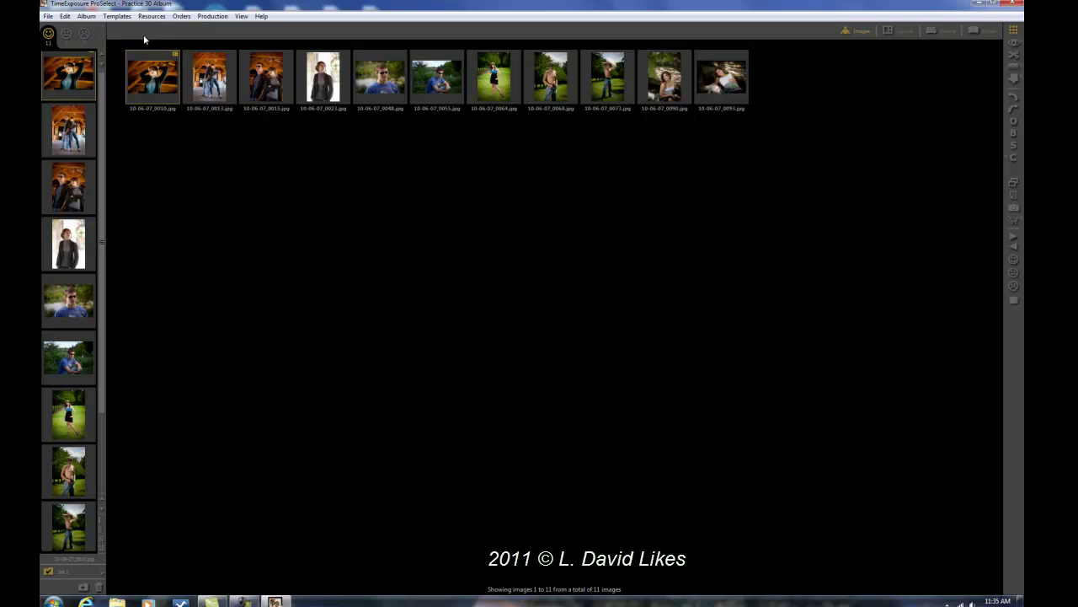
Step: Check the Default Folders preferences, then quit ProSelect without saving the album
click(48, 16)
mouse_move(65, 17)
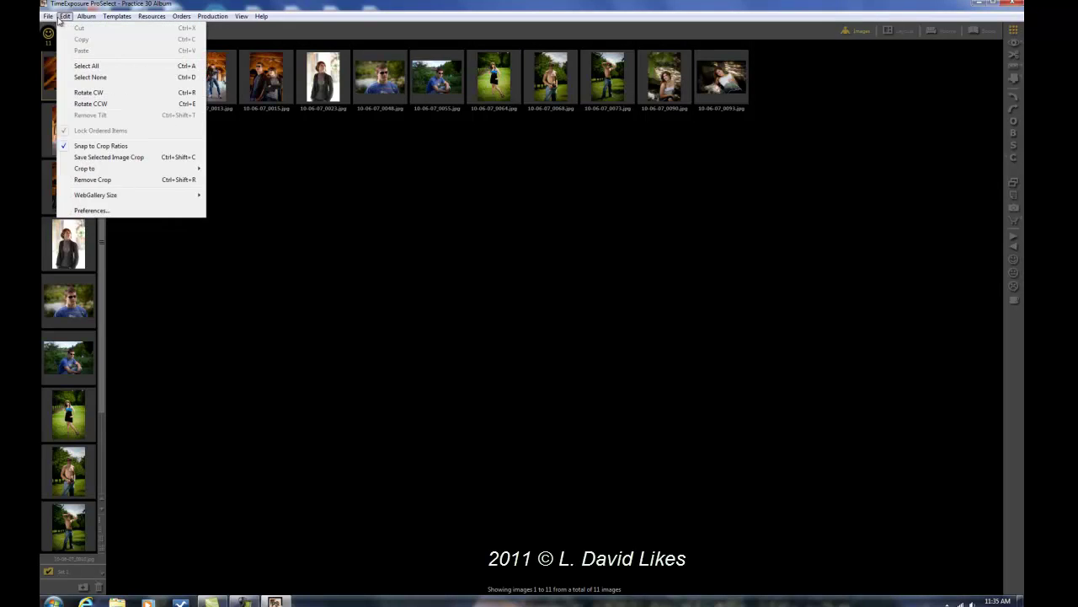
click(90, 211)
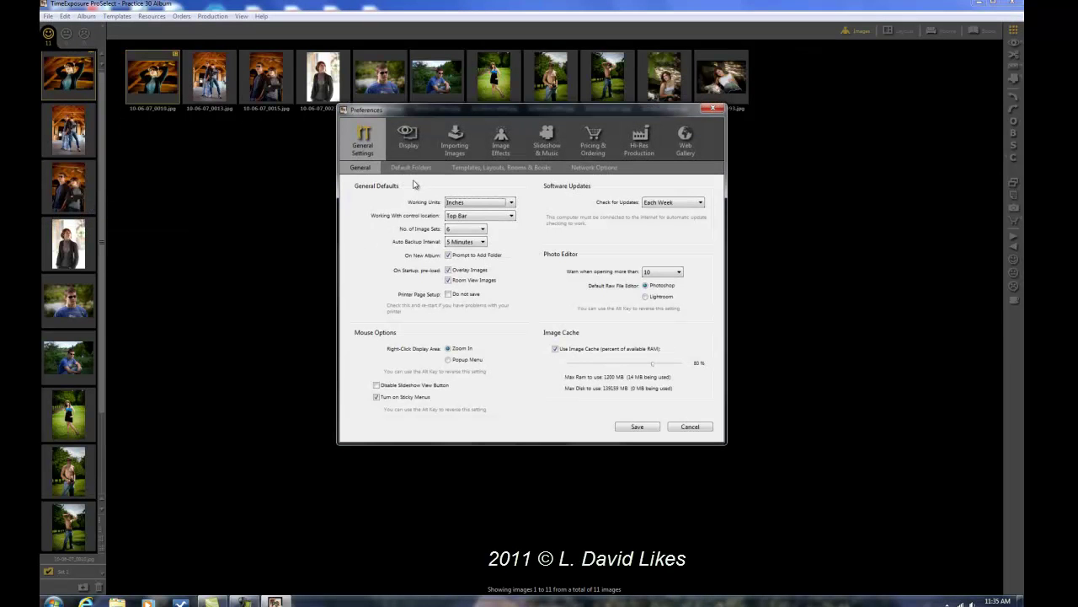
click(410, 168)
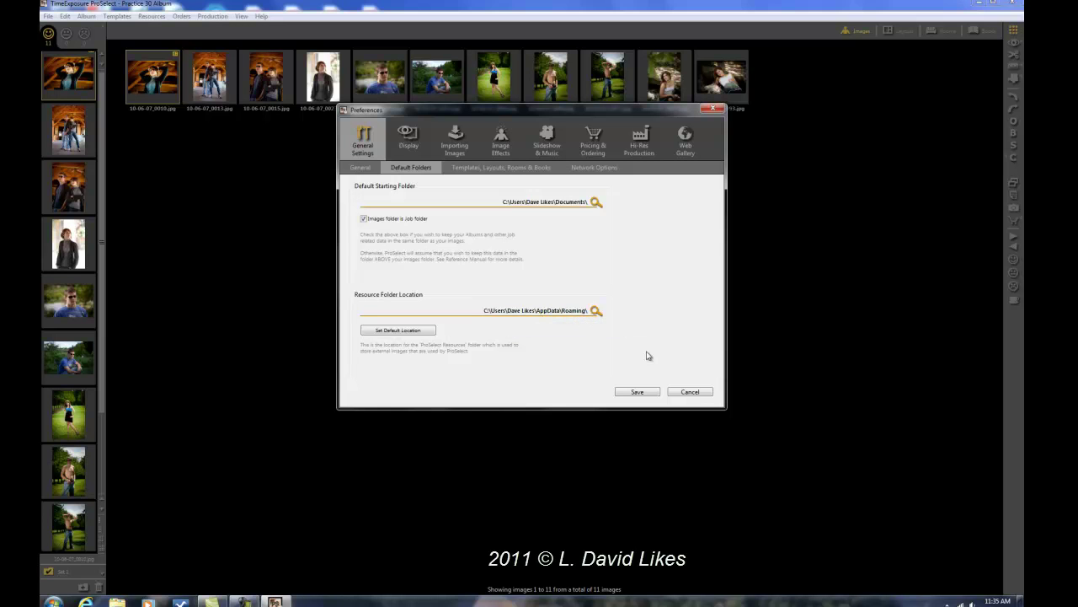
click(690, 392)
click(1013, 4)
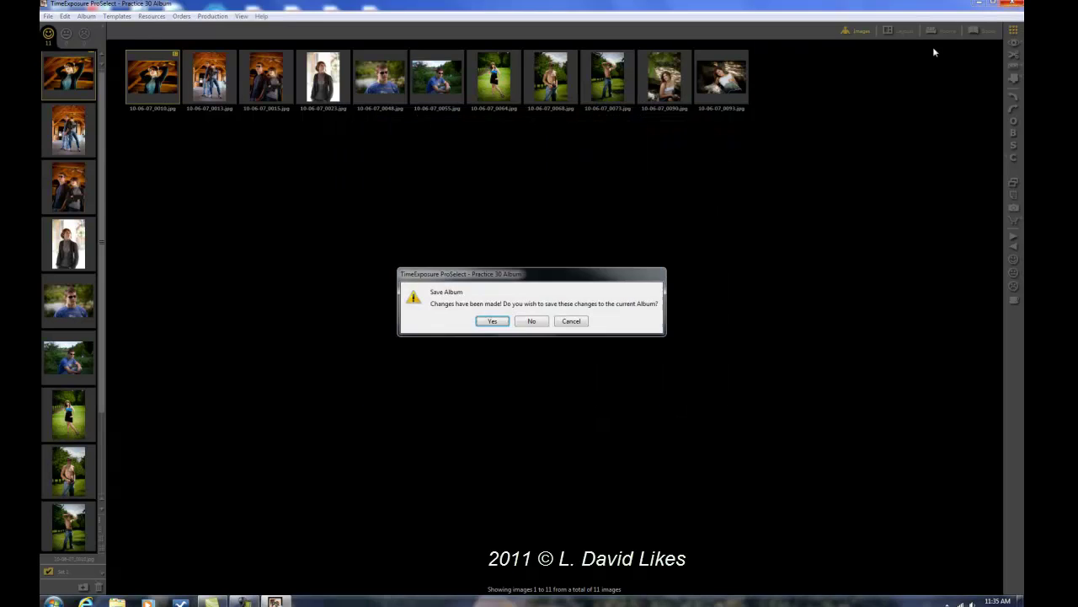
click(537, 324)
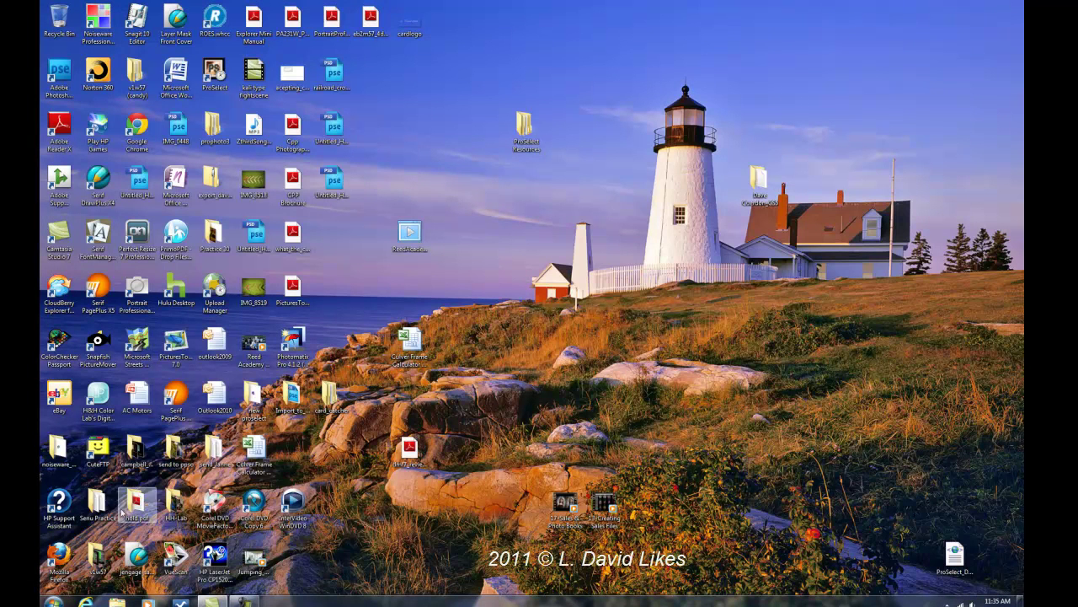
Step: Review the View tab of Folder Options, then close Control Panel and bring up Start
click(54, 600)
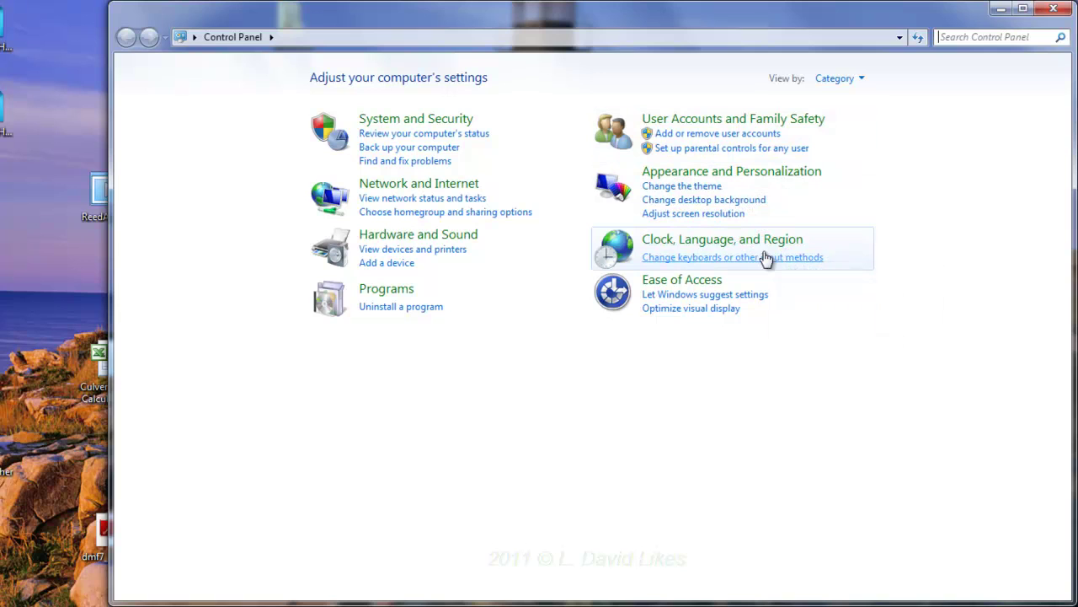
click(755, 177)
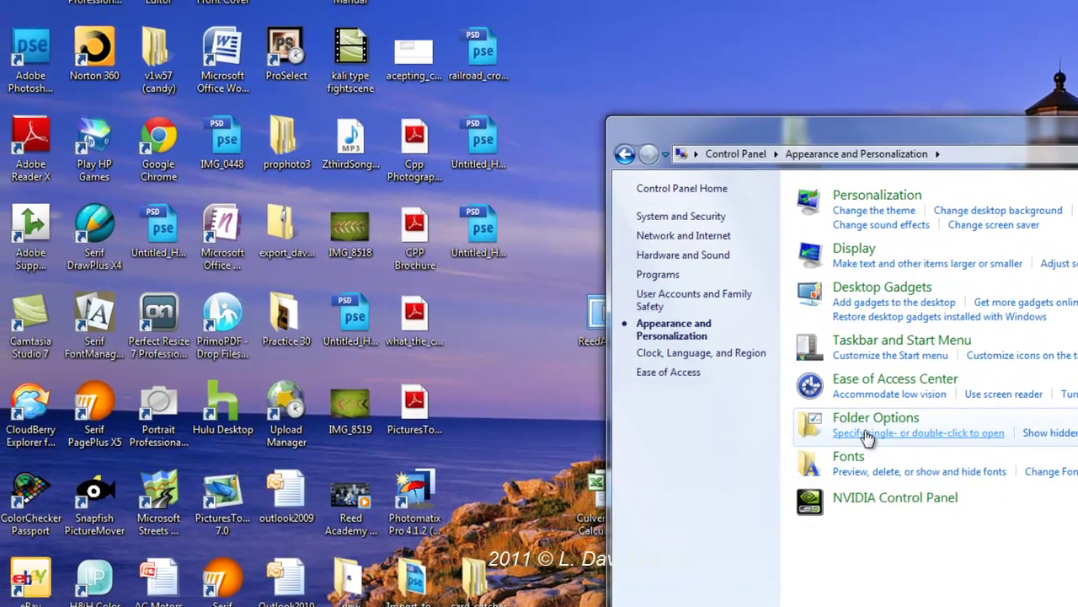
click(868, 434)
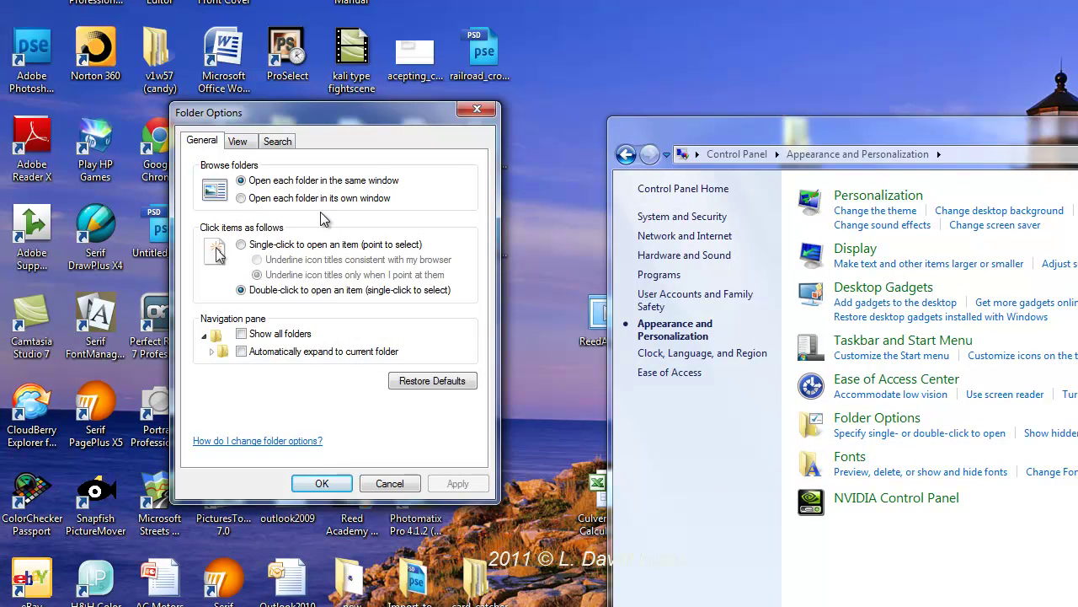
click(242, 142)
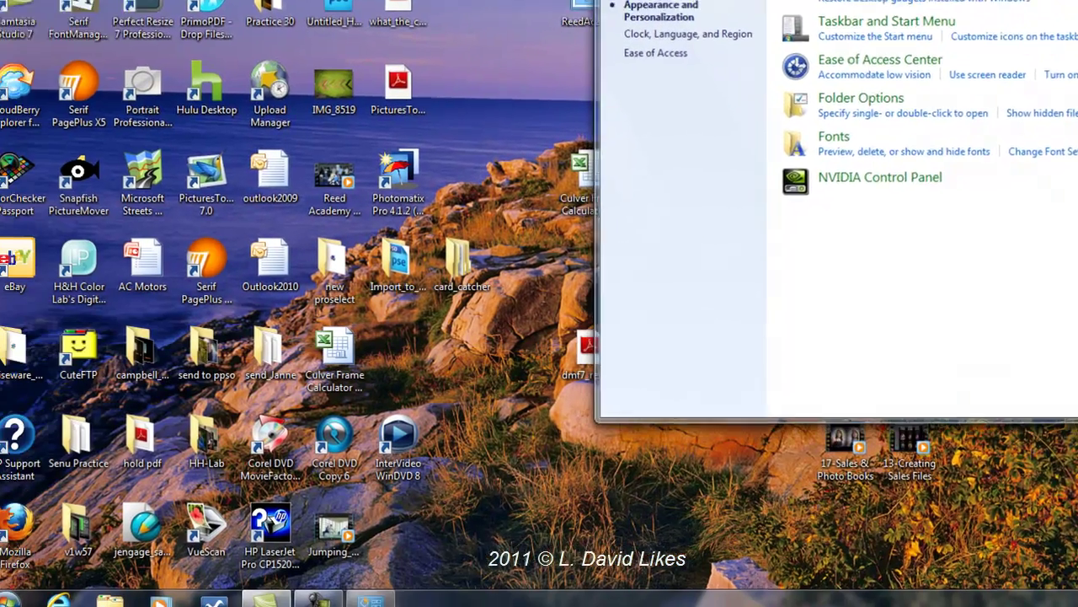
click(1058, 9)
key(super)
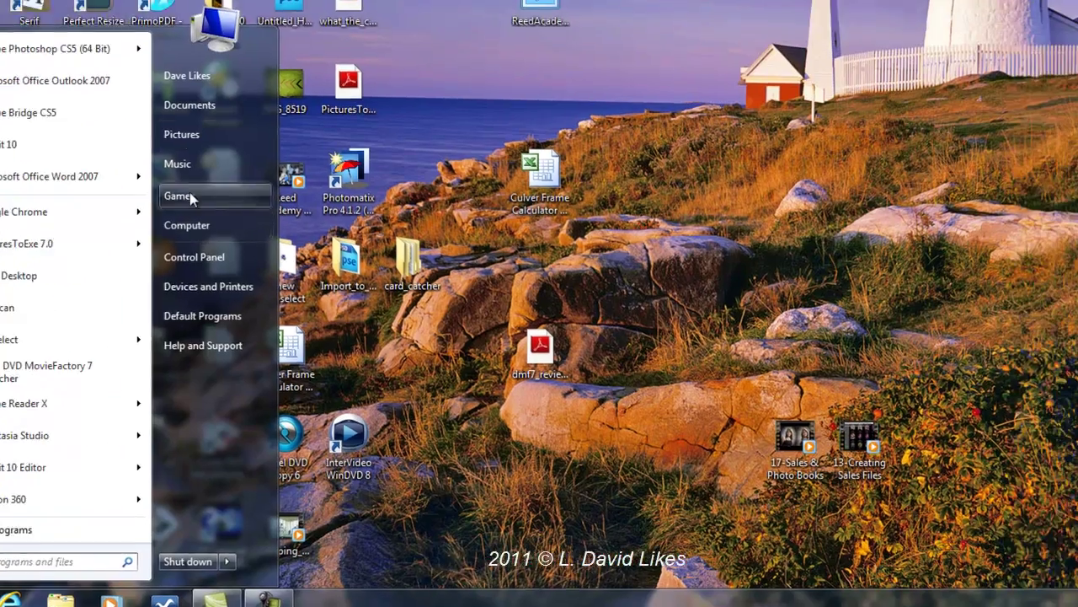
Step: Open the user folder and navigate into AppData\Roaming
click(187, 75)
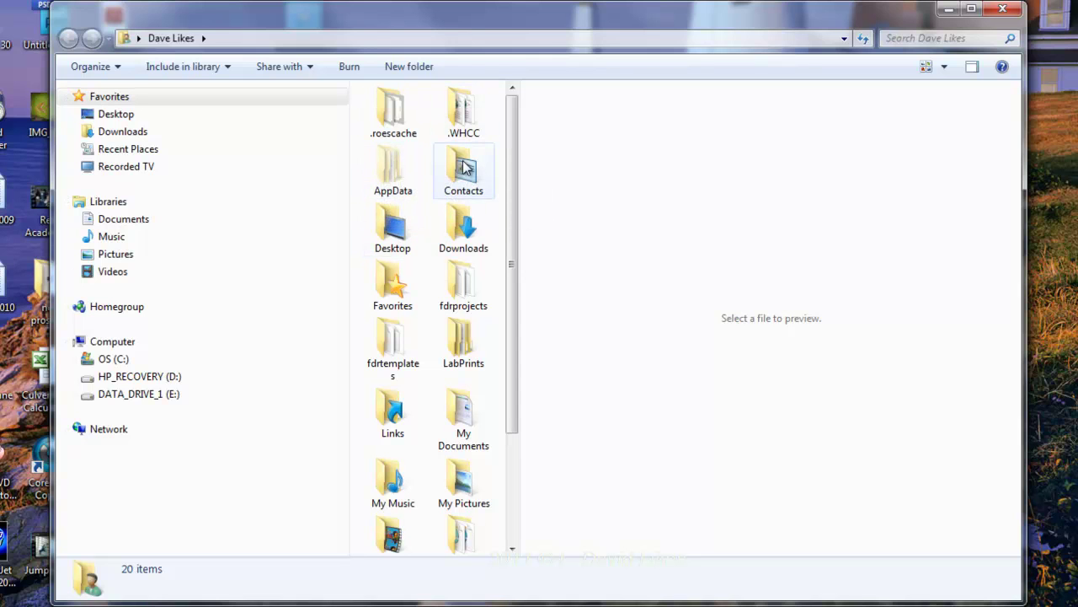
mouse_move(393, 171)
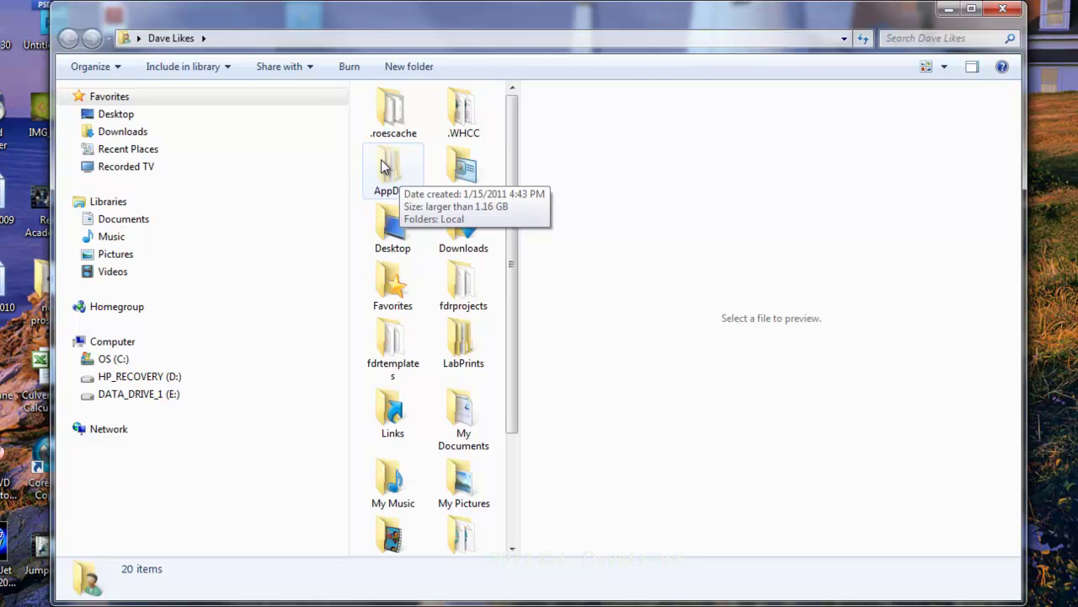
double_click(386, 163)
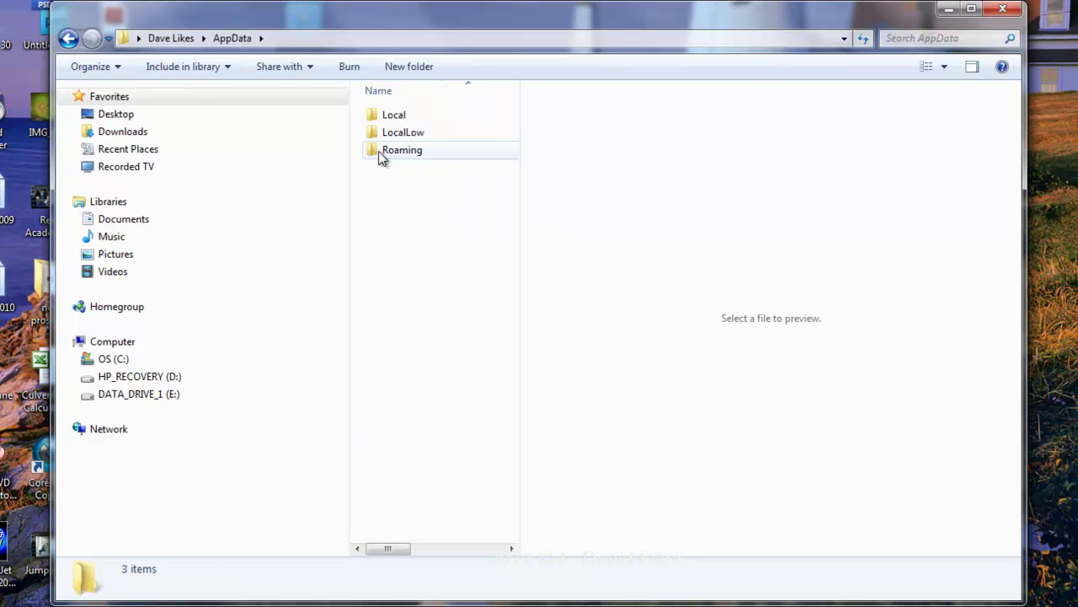
click(376, 154)
double_click(376, 156)
Step: Select the ProSelect Resources folder, then close the Explorer window
scroll(395, 270, down, 4)
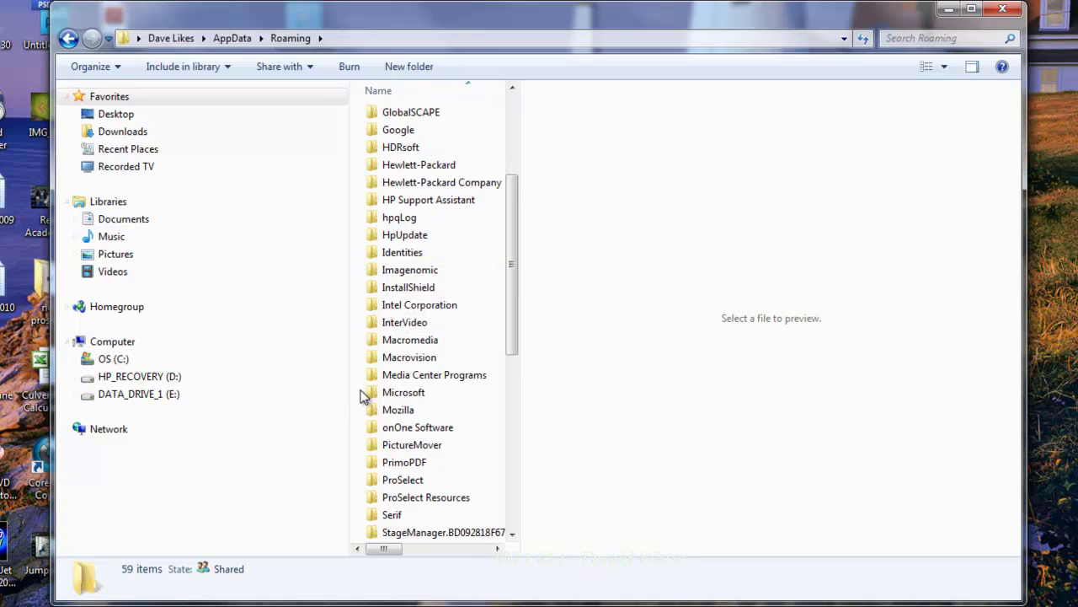
scroll(370, 395, down, 2)
click(380, 394)
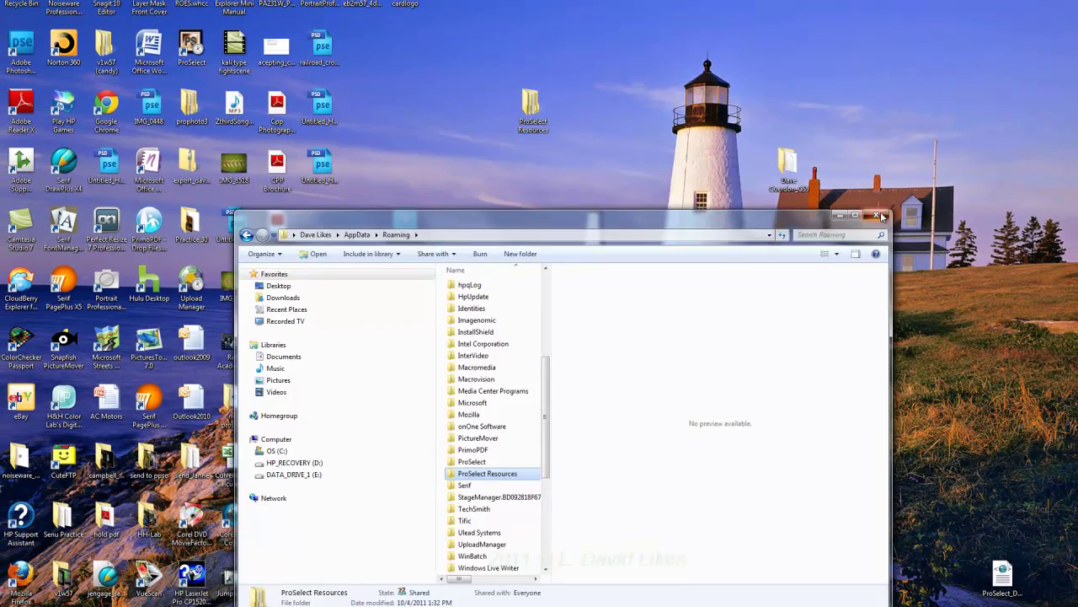
click(1019, 5)
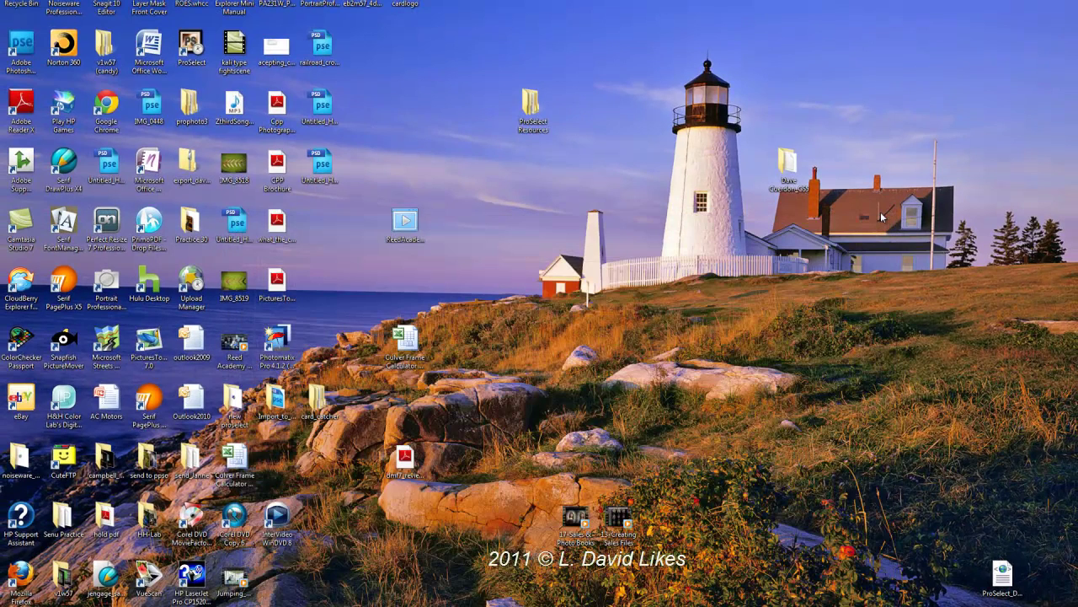